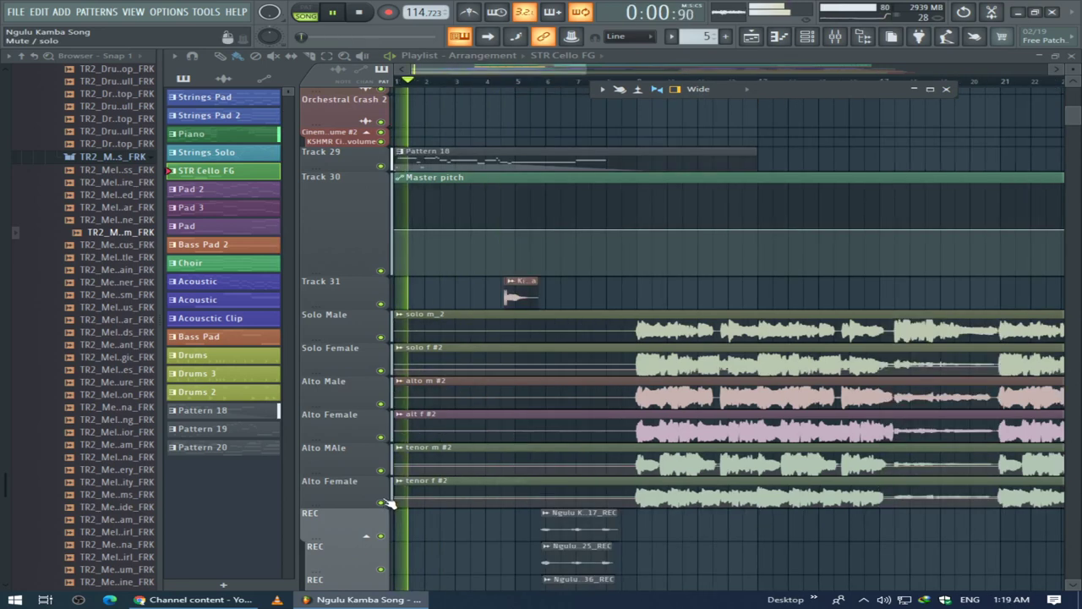
Step: Mute the six vocal tracks from Solo Male down to Alto Female, leaving the instrumental tracks playing
drag(382, 502, 381, 338)
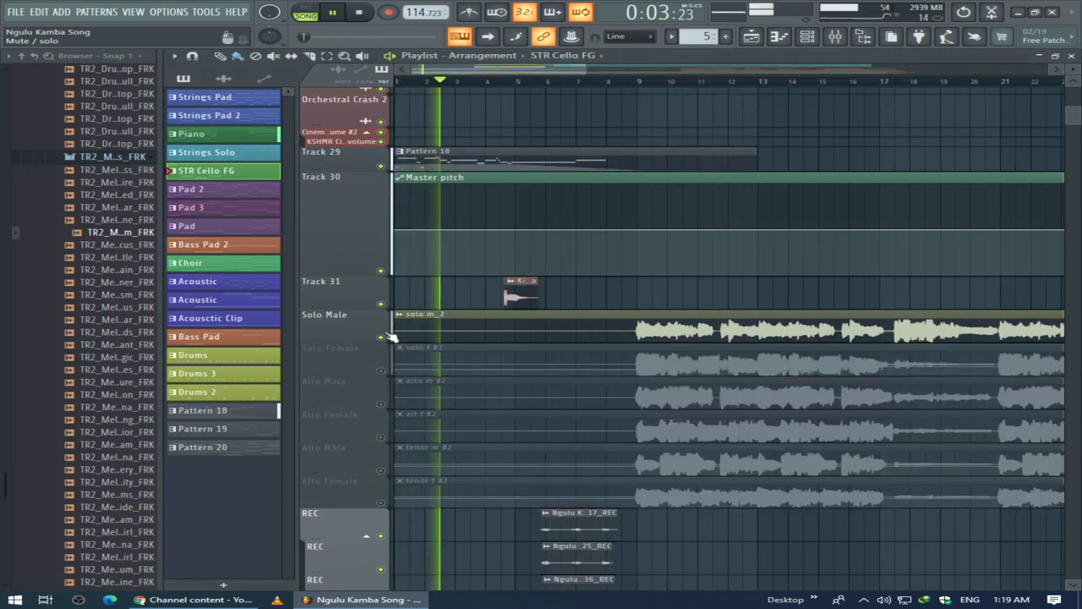
scroll(545, 490, down, 2)
scroll(545, 489, down, 3)
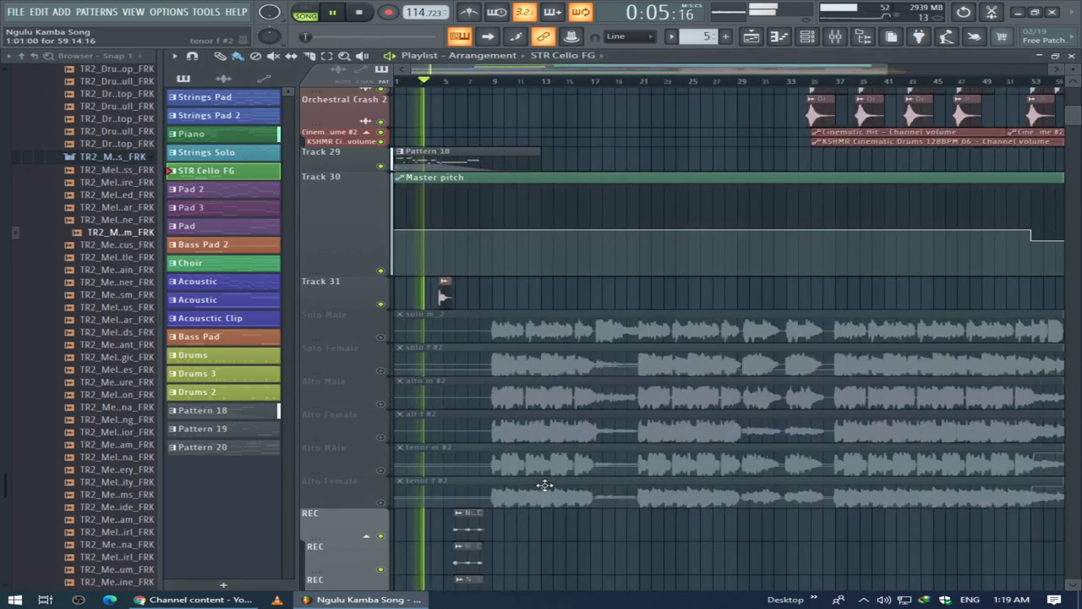
scroll(657, 476, up, 5)
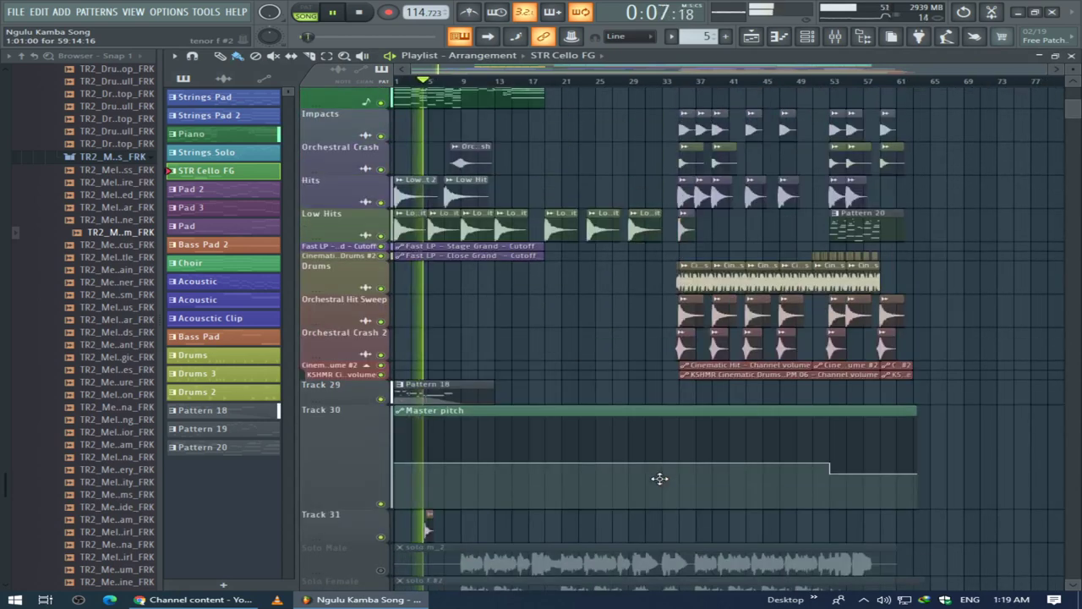
Step: Look through the instrumental tracks and vocal clips of the whole arrangement while the instrumental plays
mouse_move(661, 480)
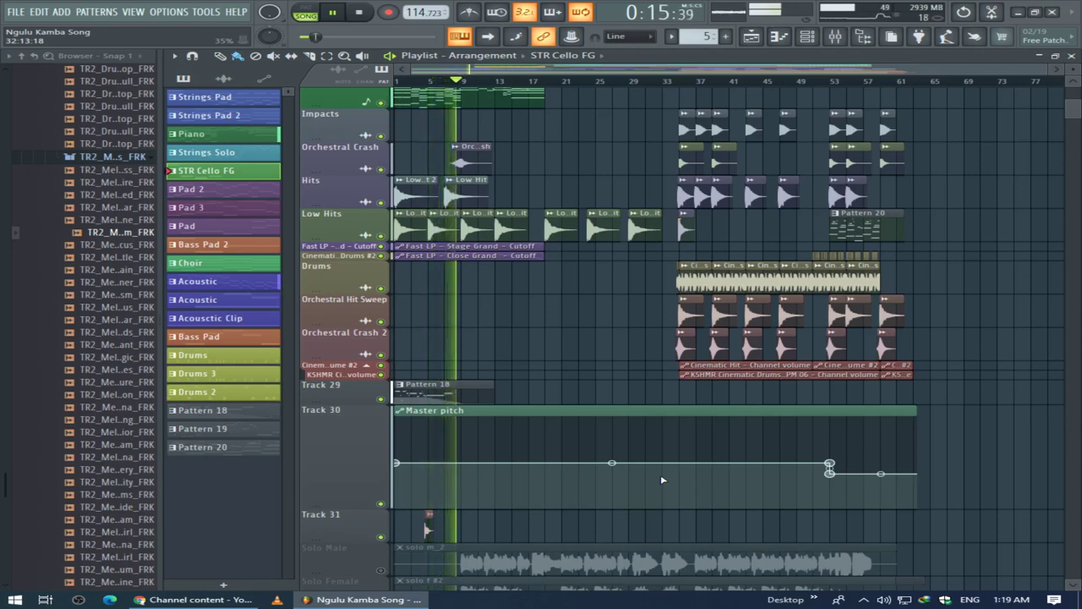
scroll(662, 479, down, 10)
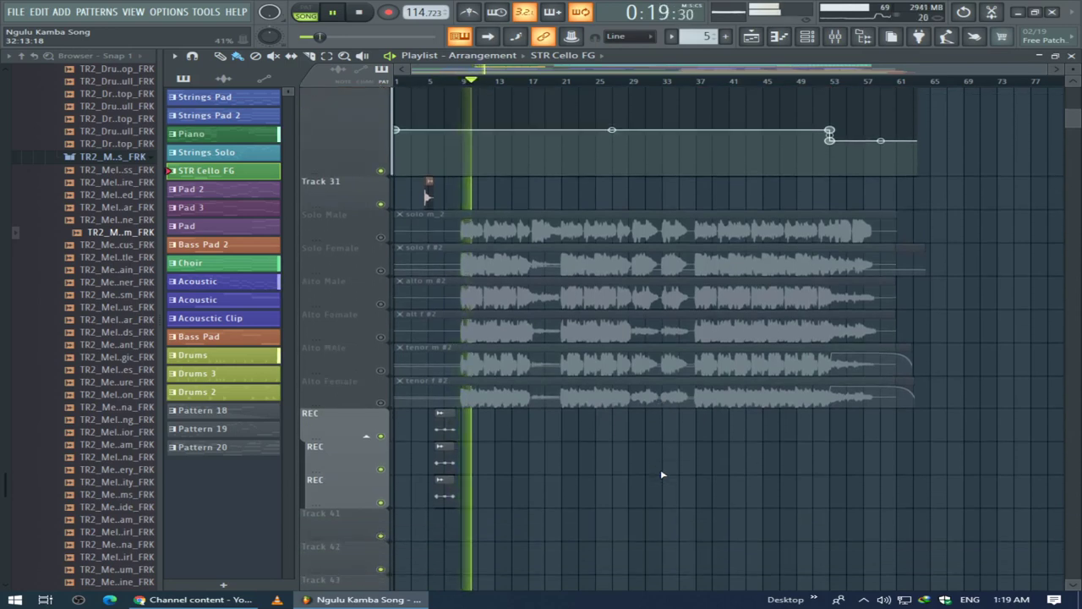
scroll(661, 473, up, 6)
scroll(658, 470, up, 10)
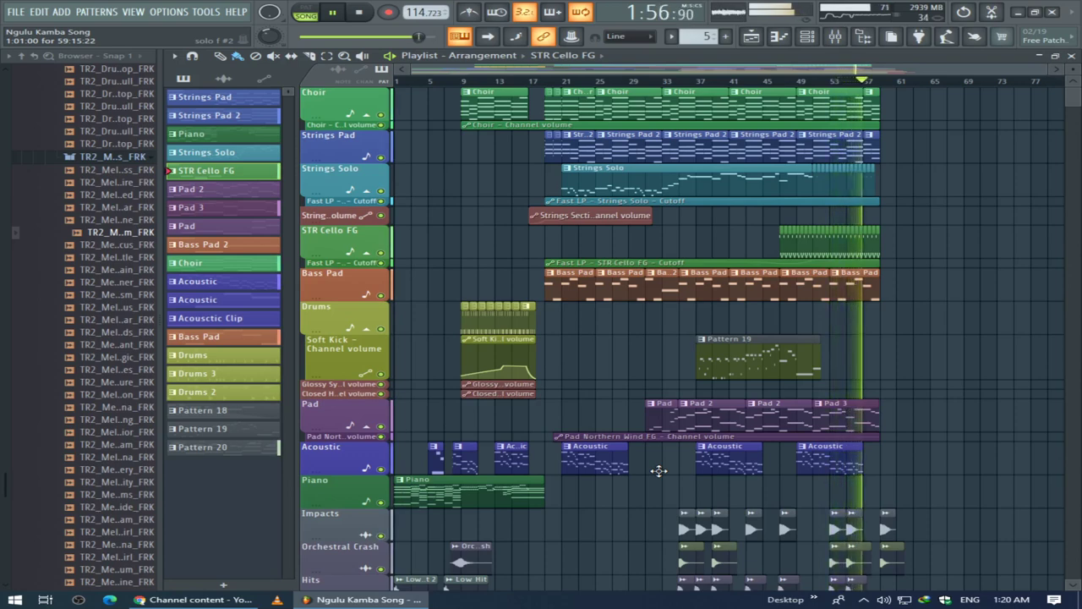
scroll(664, 442, down, 10)
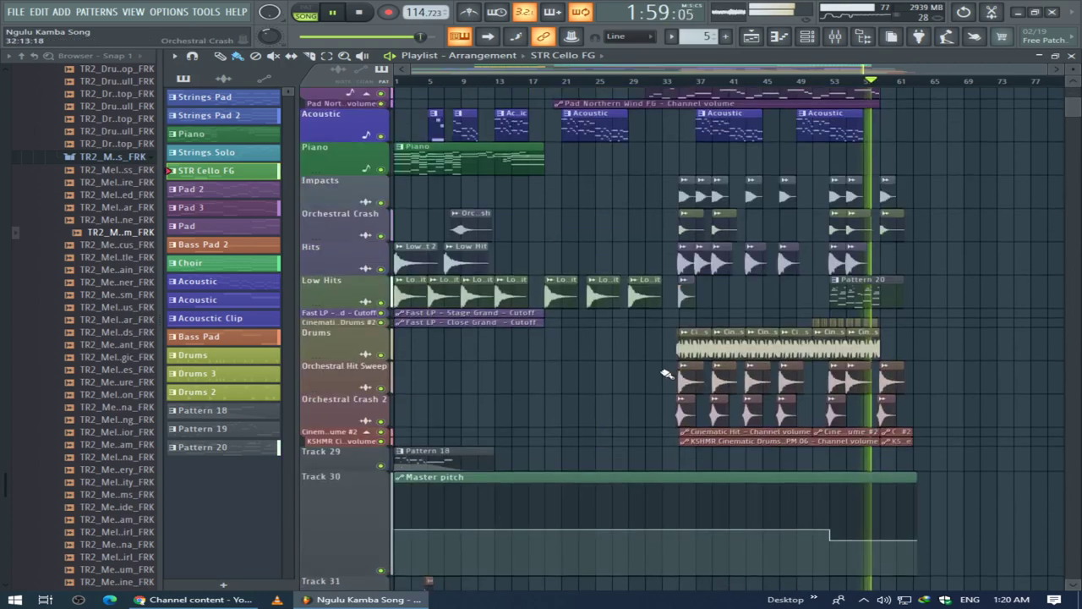
scroll(667, 374, down, 12)
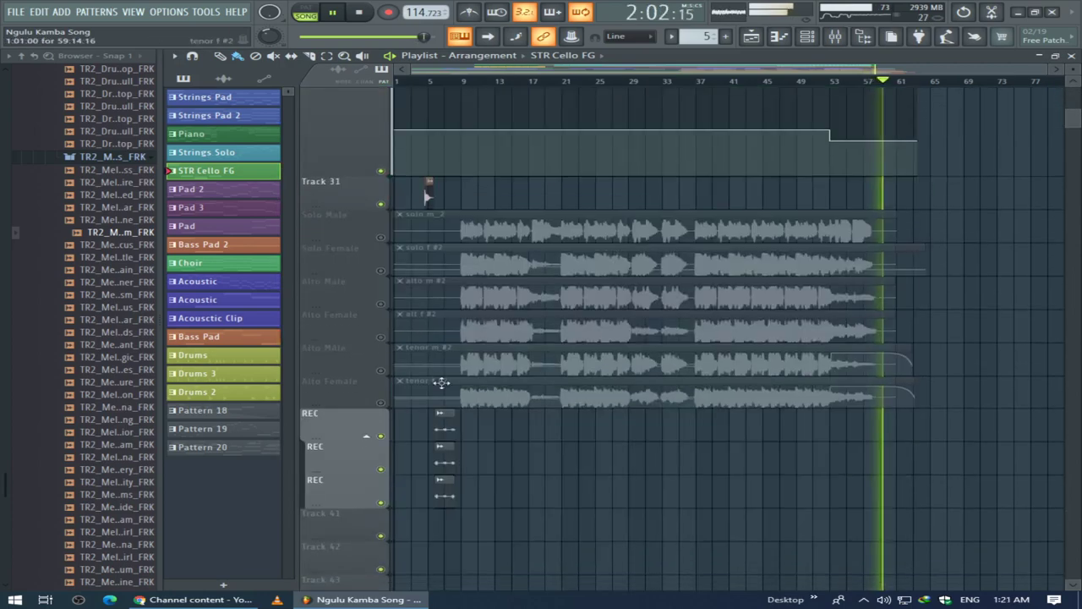
Step: Unmute all the vocal tracks along with the rest of the arrangement and restart song playback from the beginning
right_click(382, 238)
right_click(382, 271)
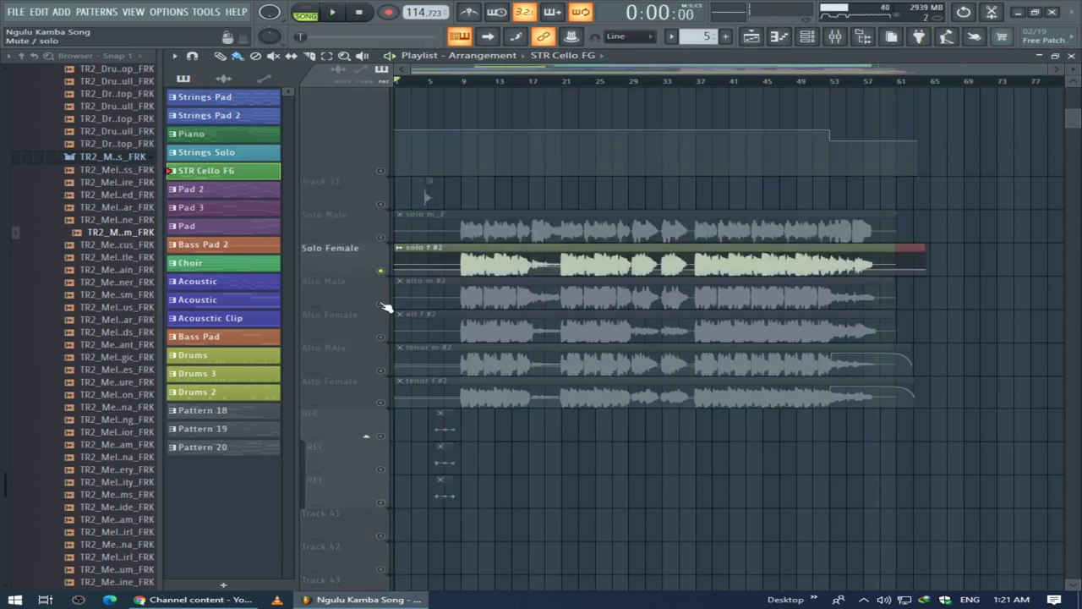
click(380, 303)
click(381, 238)
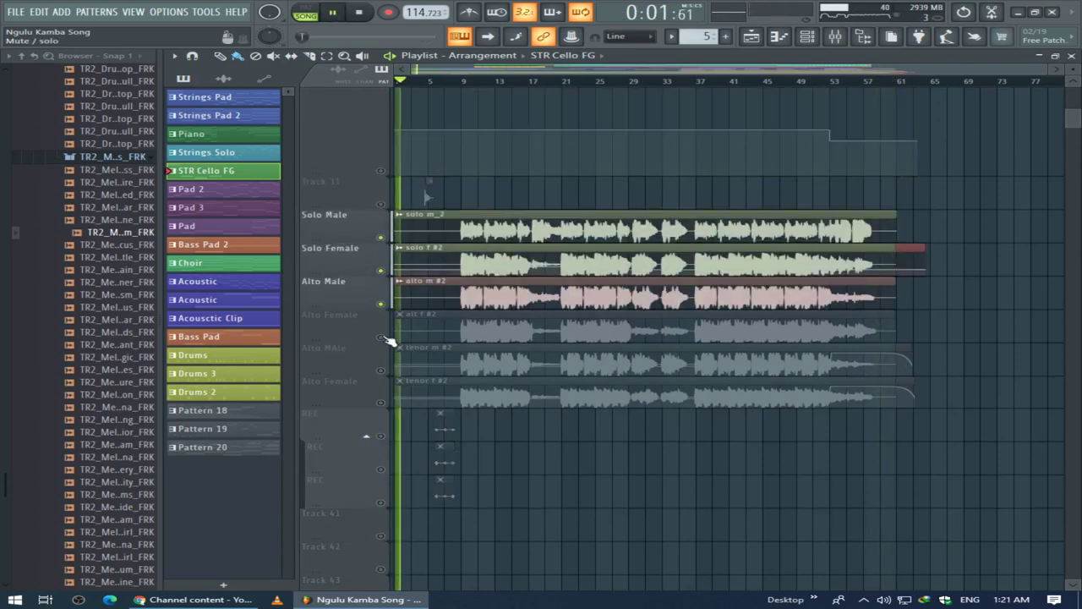
click(380, 337)
key(space)
right_click(381, 370)
ctrl+click(380, 370)
key(space)
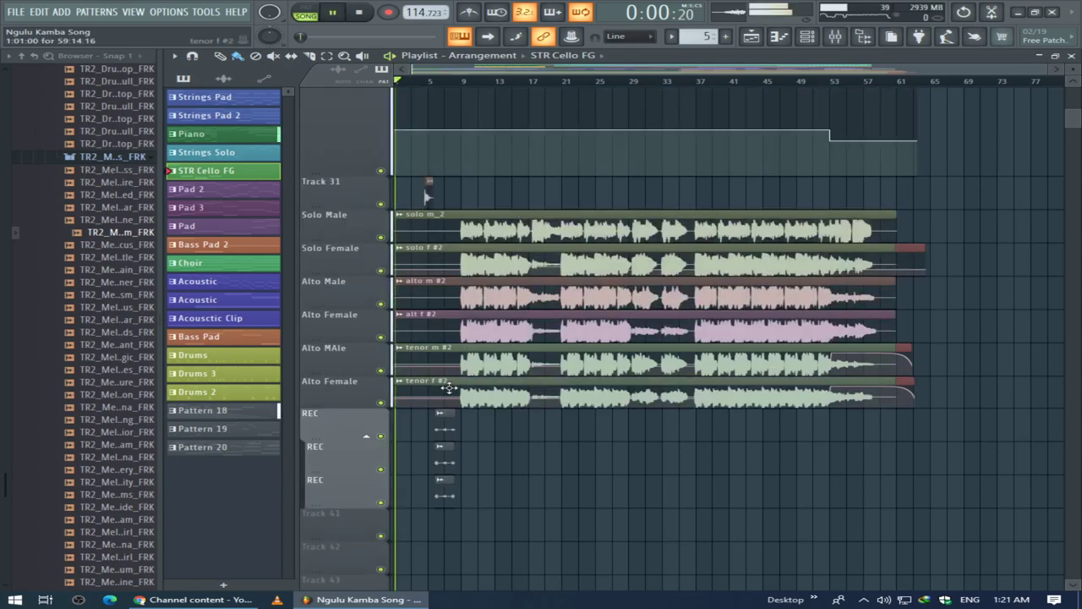
Step: Select the Piano pattern in the playlist and inspect the instrument settings of its Close Grand and Stage Grand channels
scroll(467, 349, up, 15)
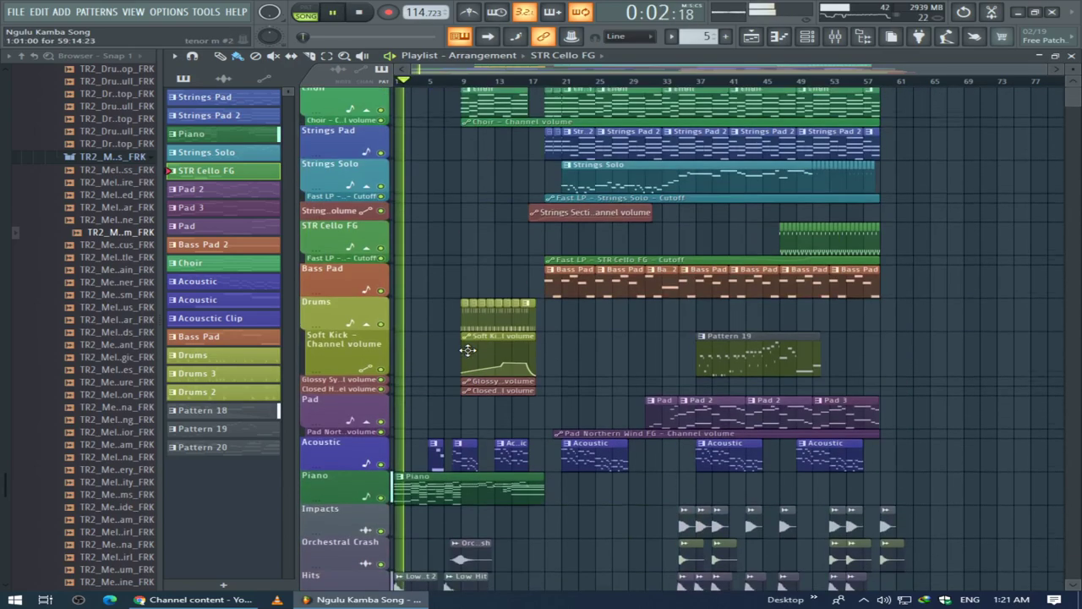
scroll(432, 390, down, 2)
scroll(476, 384, up, 3)
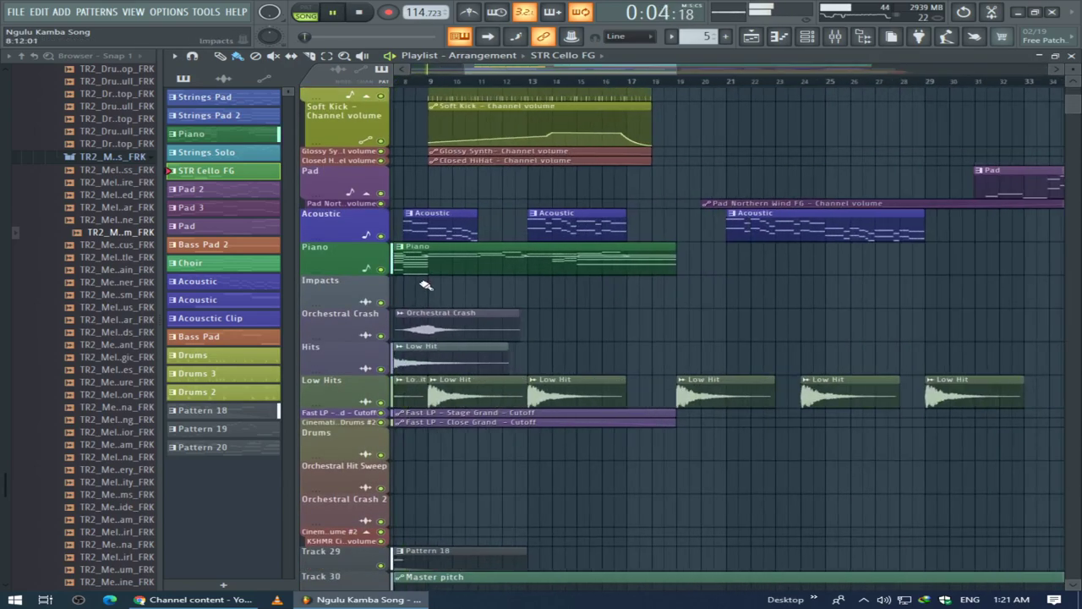
click(415, 261)
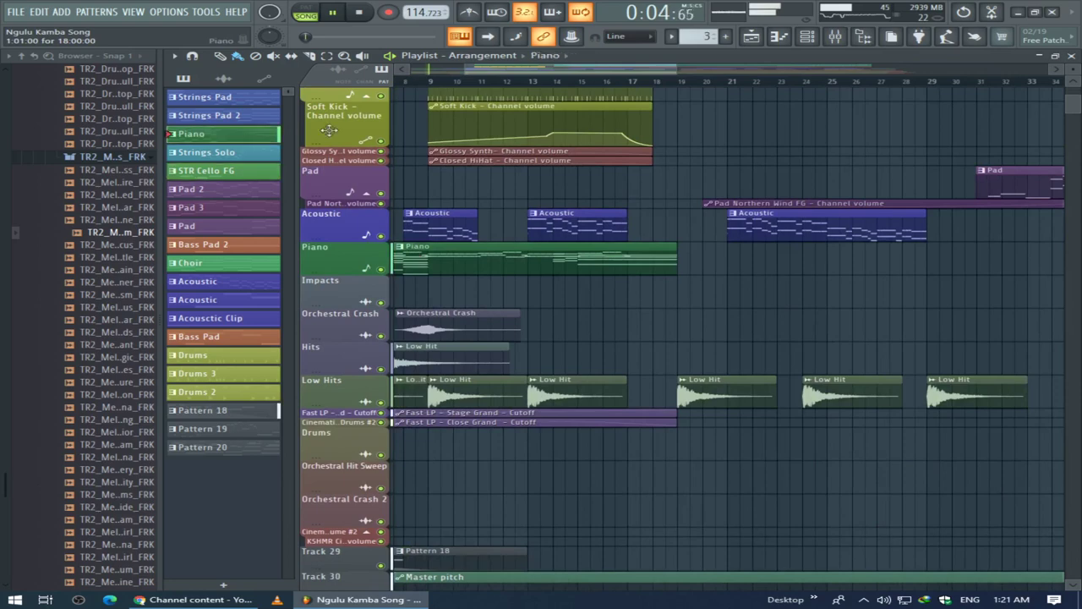
click(1039, 56)
click(278, 122)
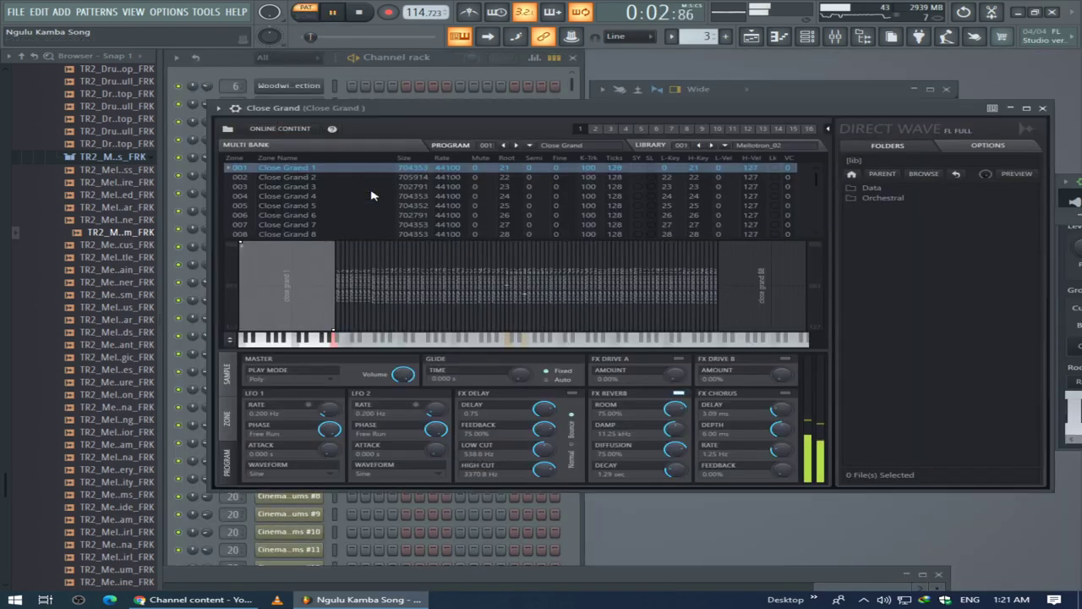
click(1045, 109)
click(287, 140)
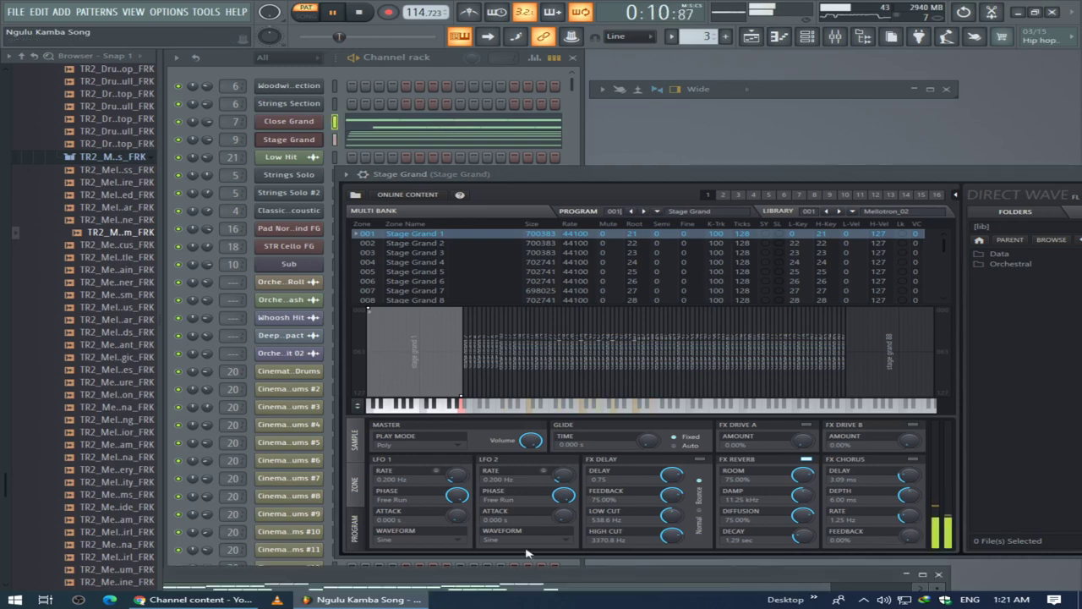
Step: Examine the Piano pattern's notes in the piano roll, first for Close Grand and for Stage Grand after it
drag(518, 578, 563, 155)
drag(376, 161, 687, 142)
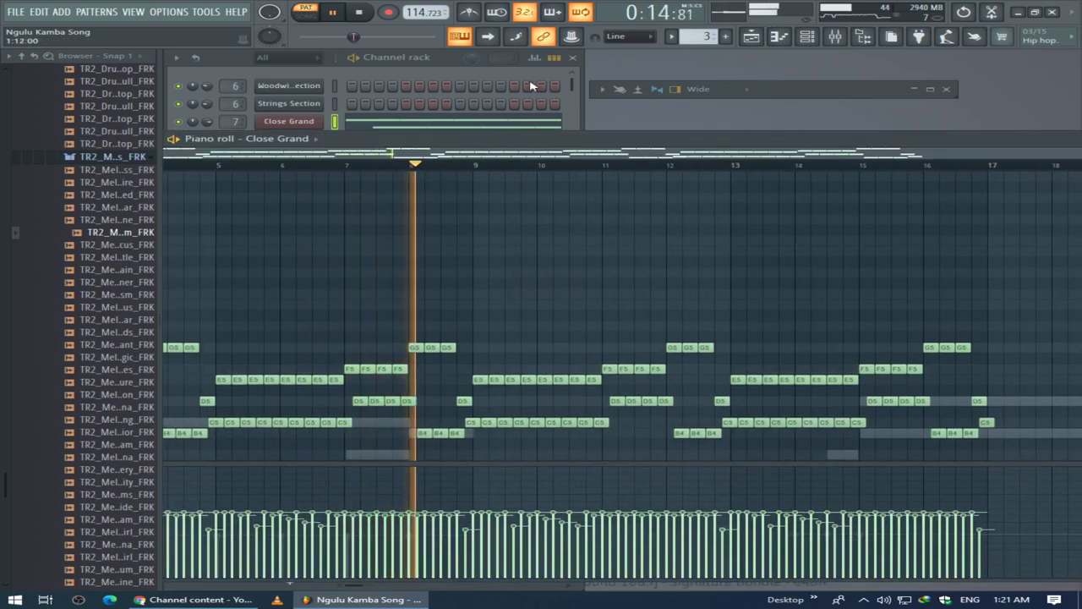
click(474, 75)
click(431, 141)
scroll(510, 423, down, 1)
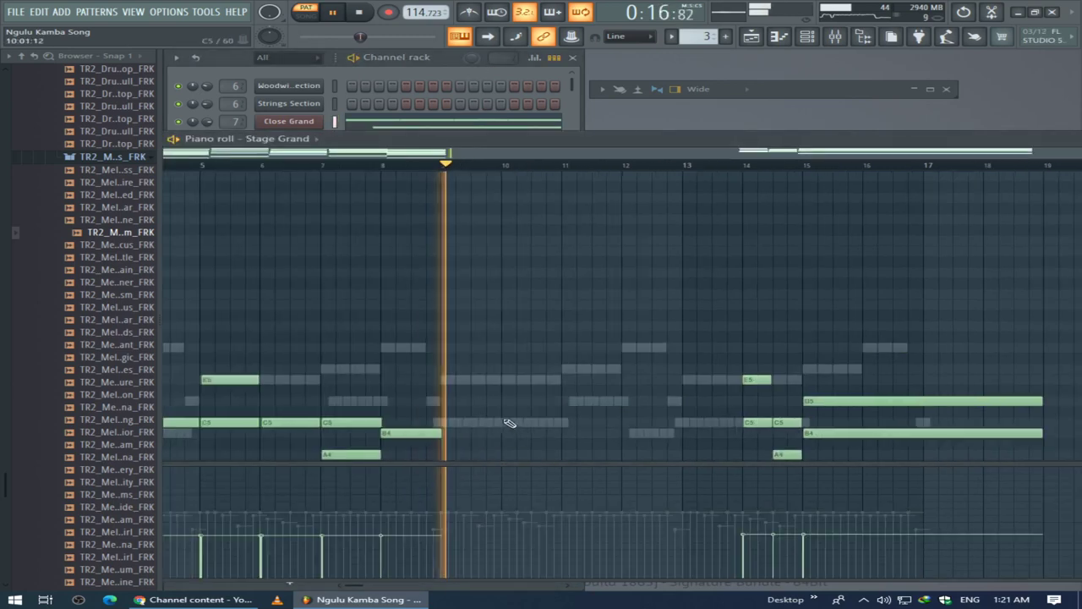
scroll(506, 424, down, 1)
scroll(511, 422, down, 5)
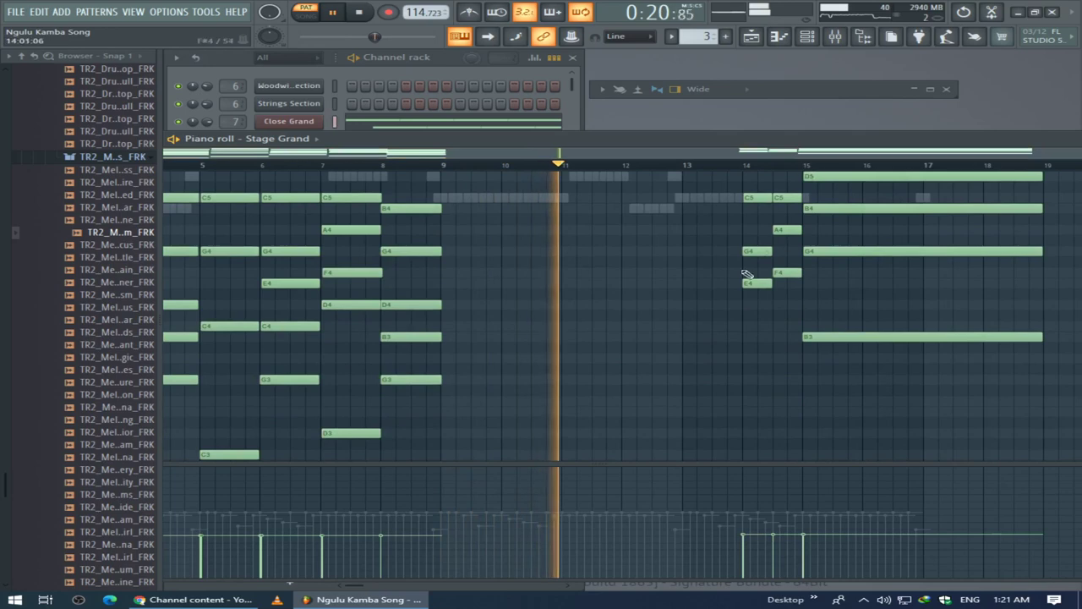
scroll(761, 303, up, 5)
drag(410, 165, 4, 165)
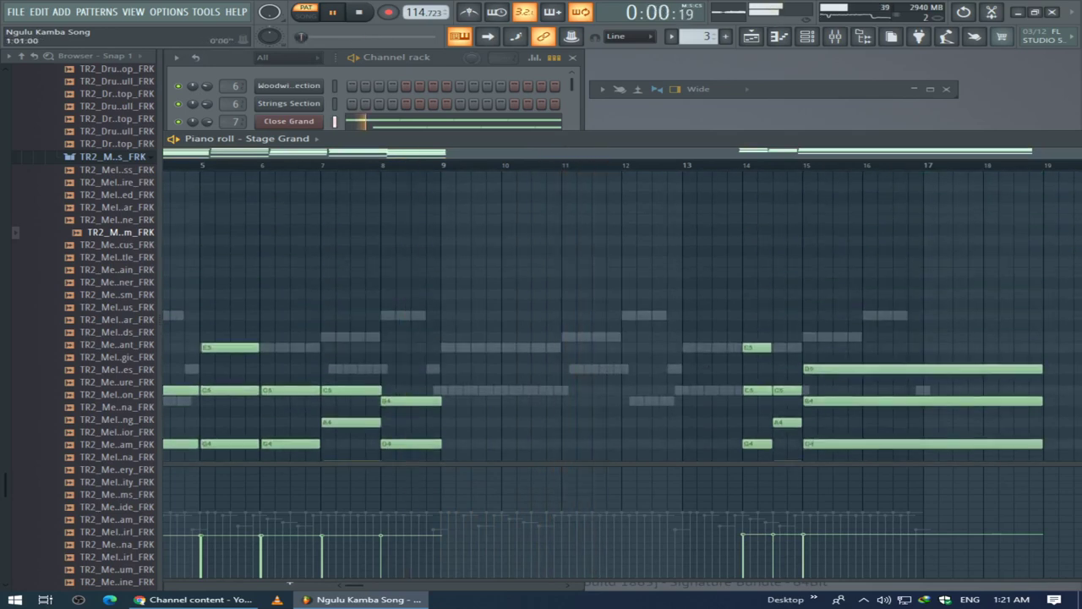
Step: Close the piano roll and the Stage Grand instrument window, and enlarge the playlist over the channel rack
click(926, 91)
click(1072, 57)
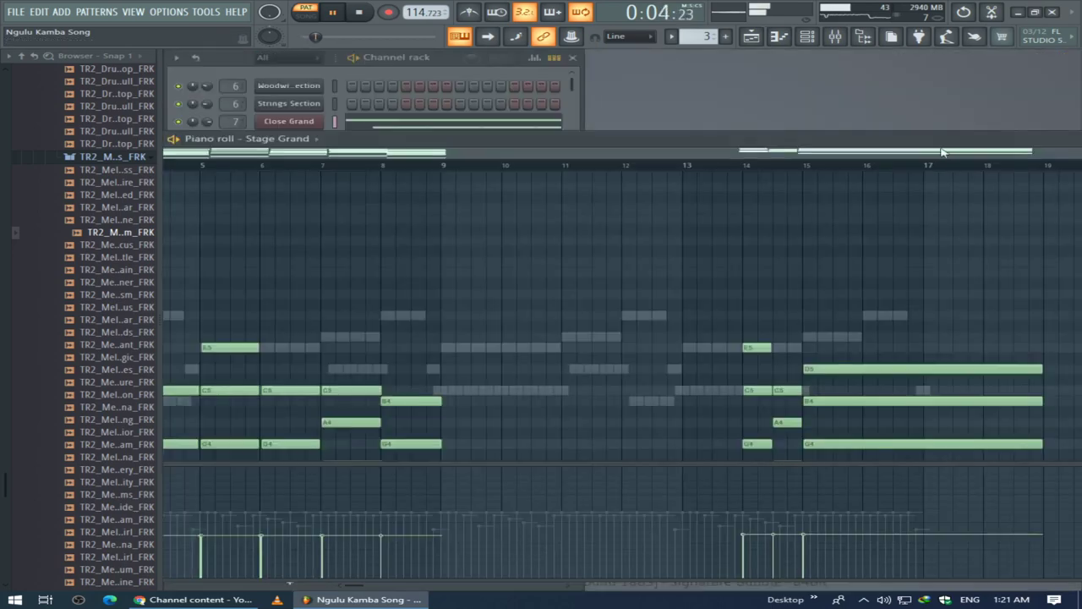
click(660, 267)
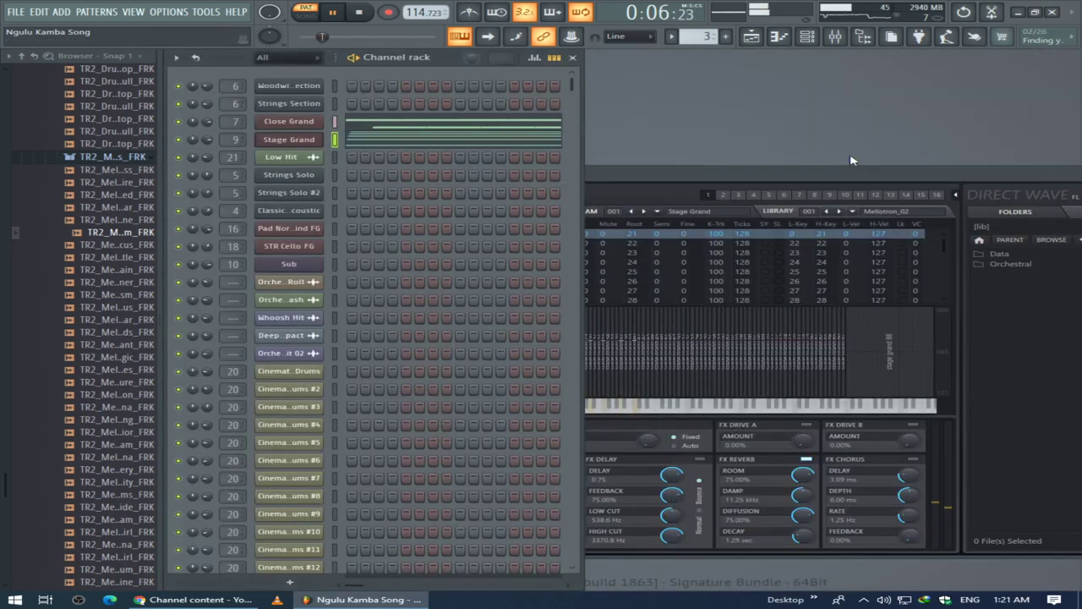
click(769, 248)
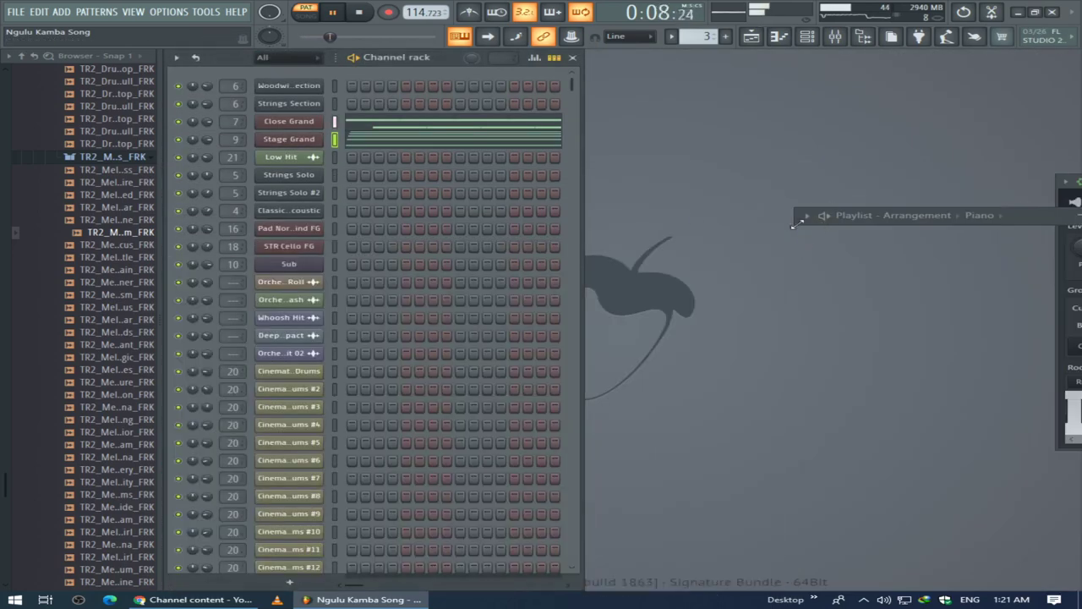
drag(796, 223, 314, 541)
Step: Select the Acoustic pattern in the playlist and inspect the instrument settings of its Classical Acoustic channel
scroll(597, 351, down, 4)
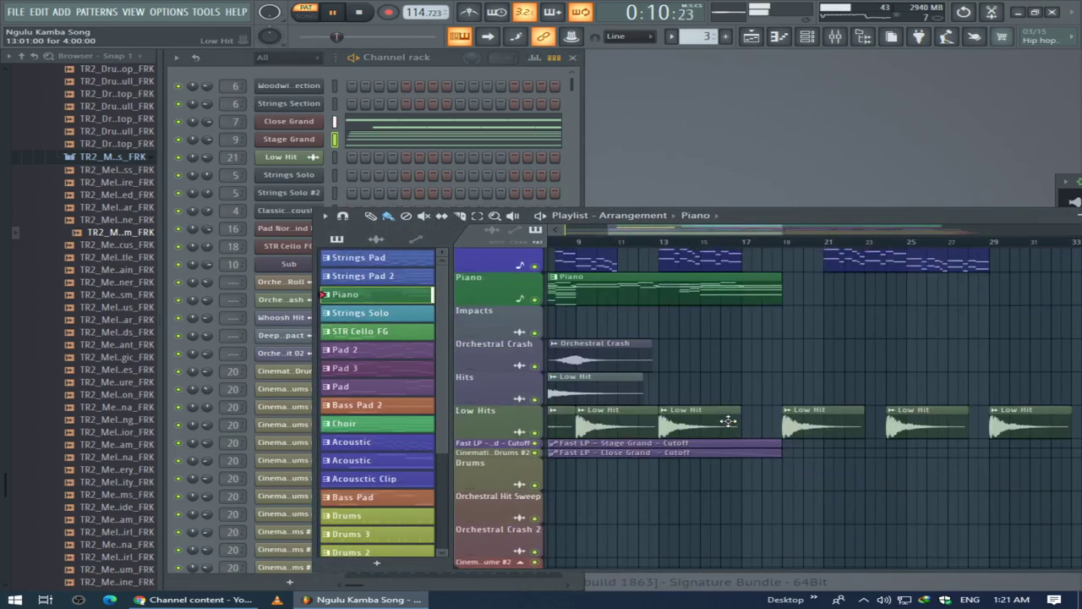
click(578, 314)
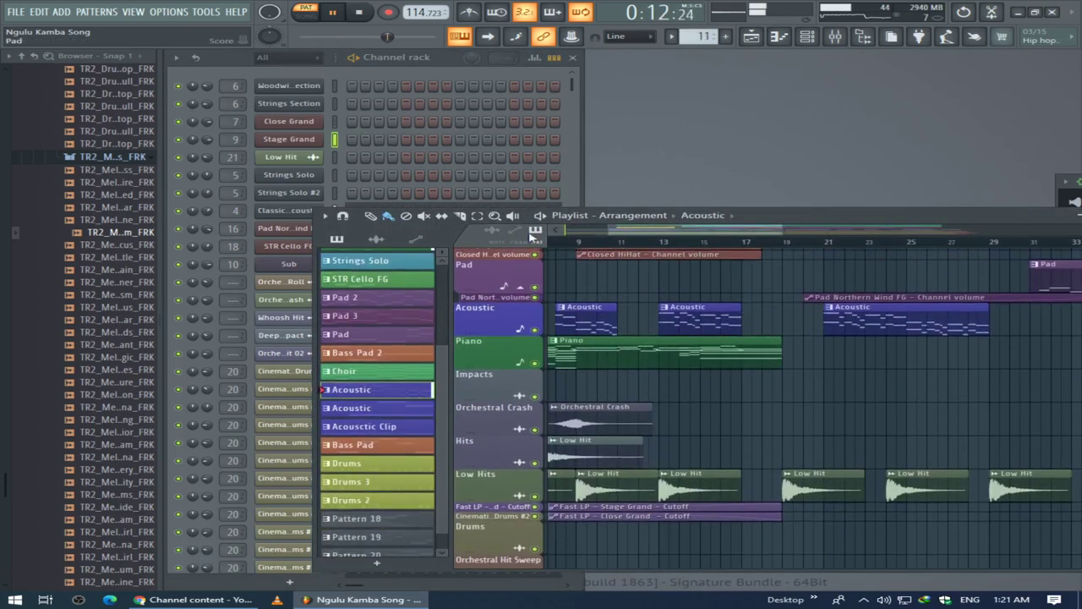
click(584, 129)
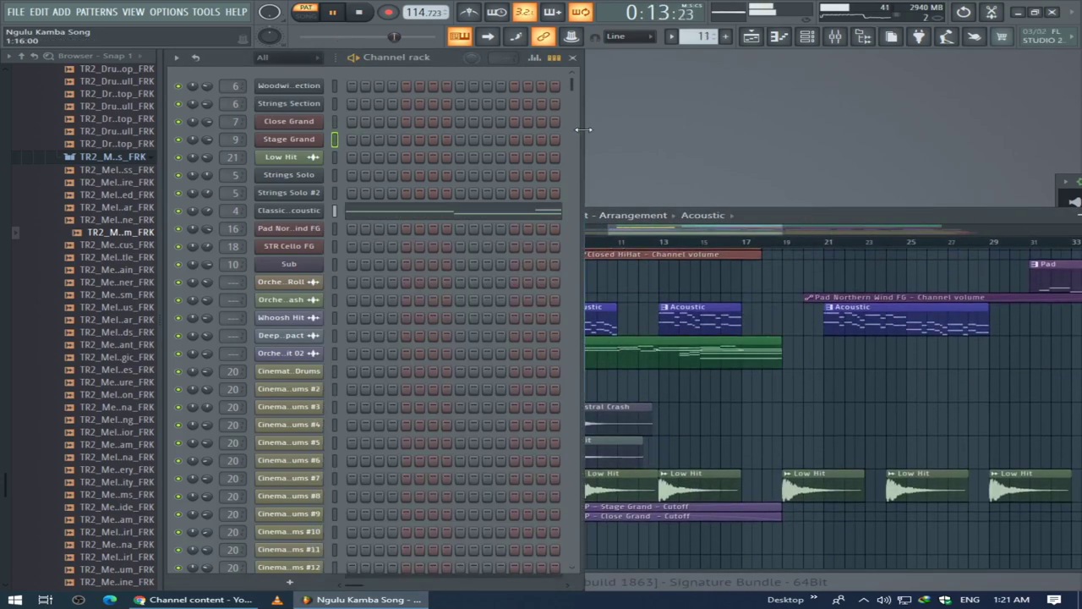
click(289, 210)
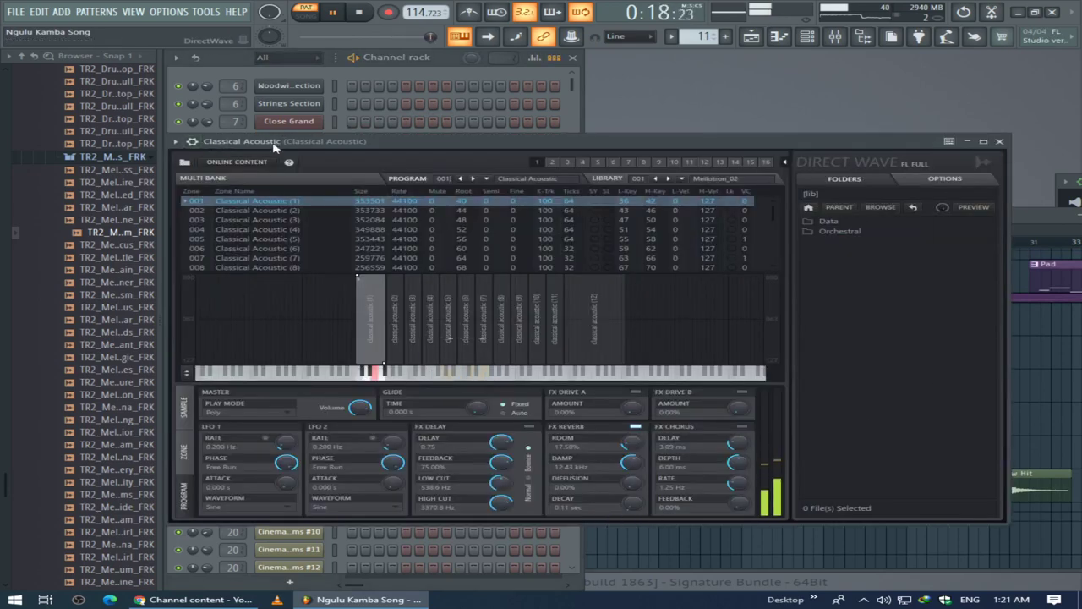
click(1001, 141)
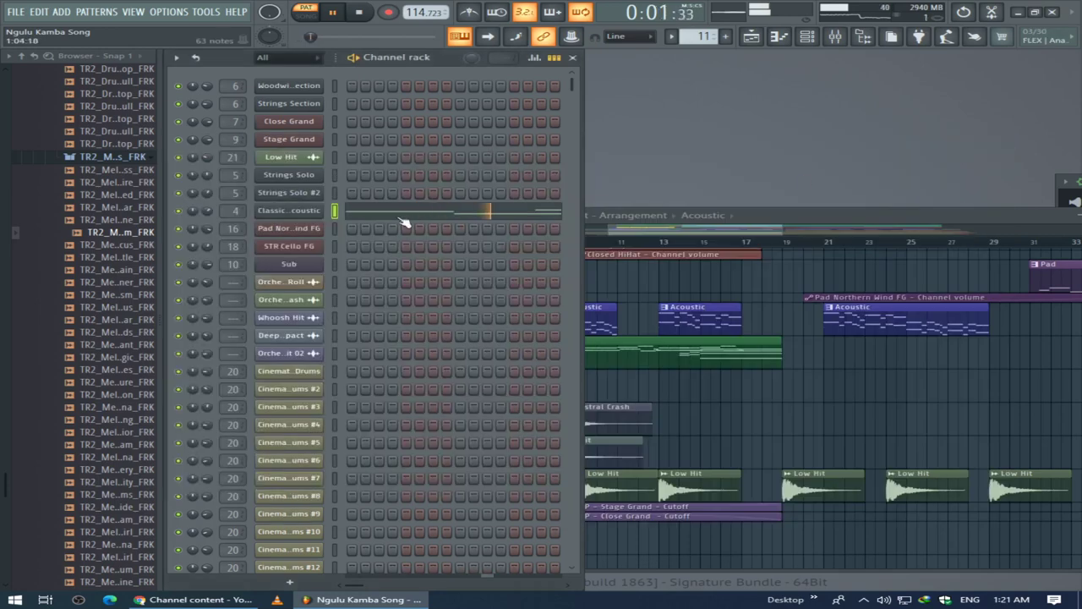
Step: Examine the Classical Acoustic notes in an enlarged piano roll, closing the piano roll when done
click(403, 215)
drag(330, 268, 1059, 108)
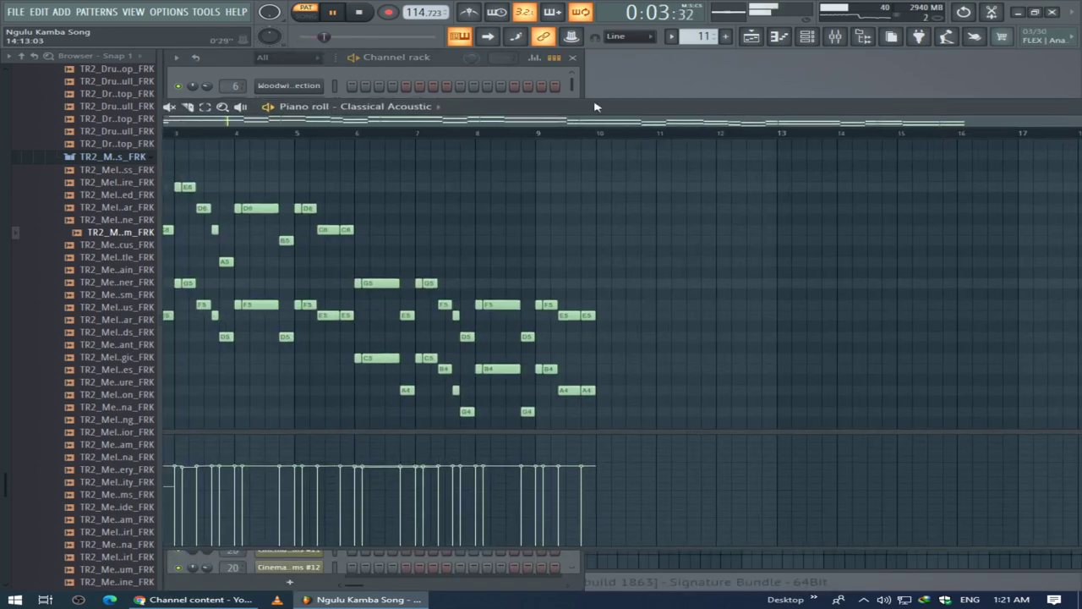
drag(672, 111, 877, 104)
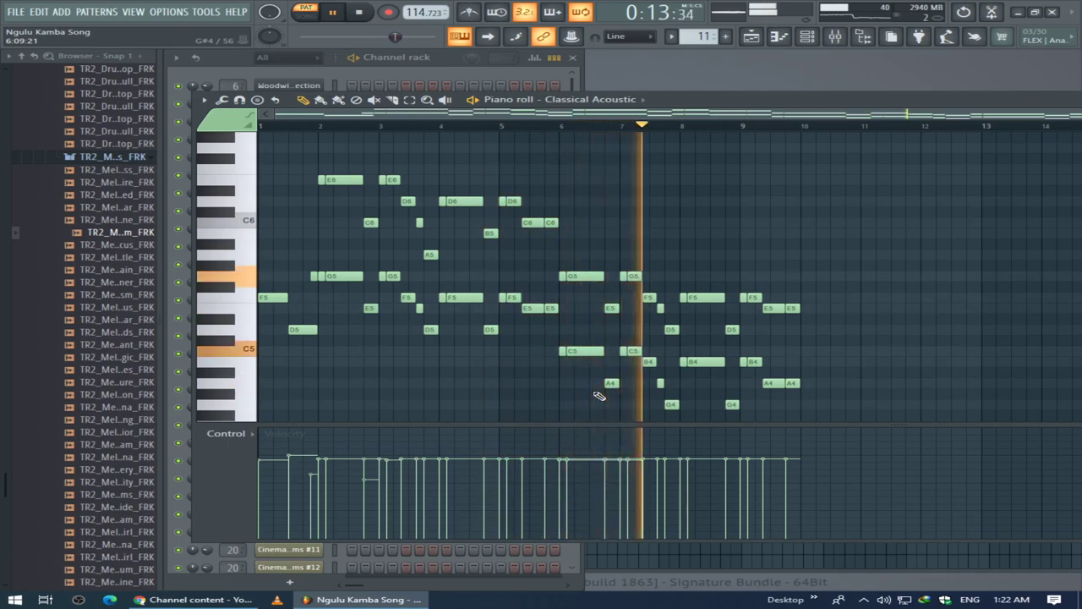
scroll(831, 358, up, 3)
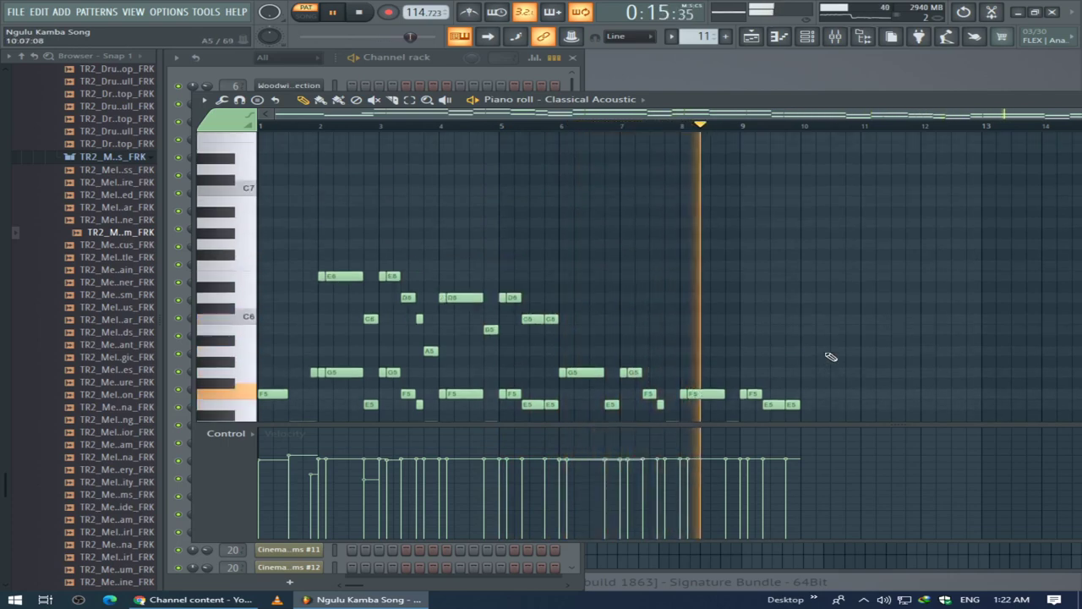
ctrl+scroll(830, 358, up, 3)
scroll(830, 356, down, 6)
ctrl+scroll(829, 351, down, 2)
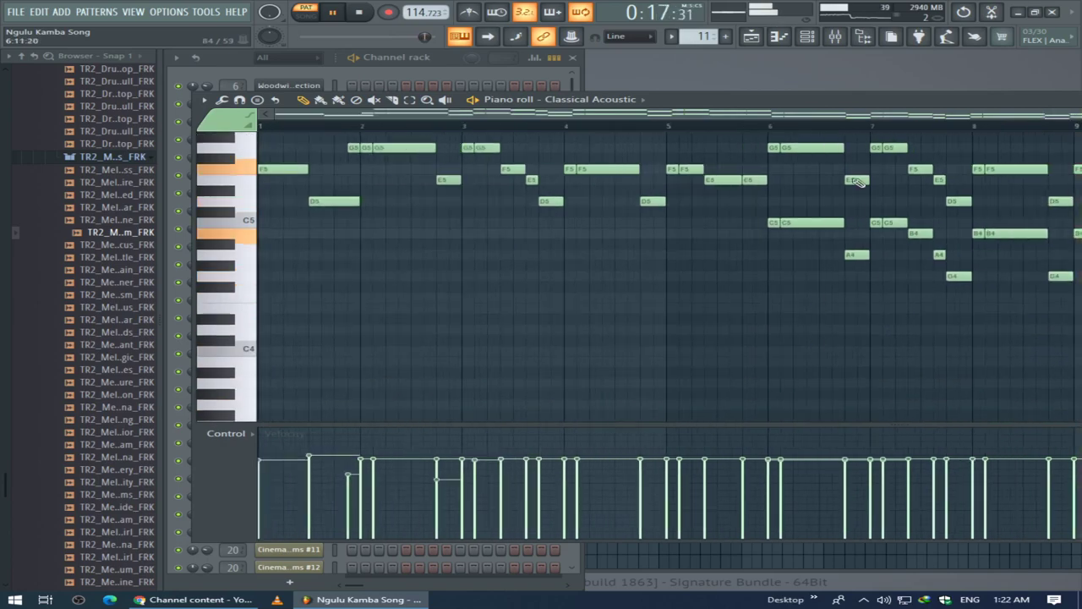
key(F7)
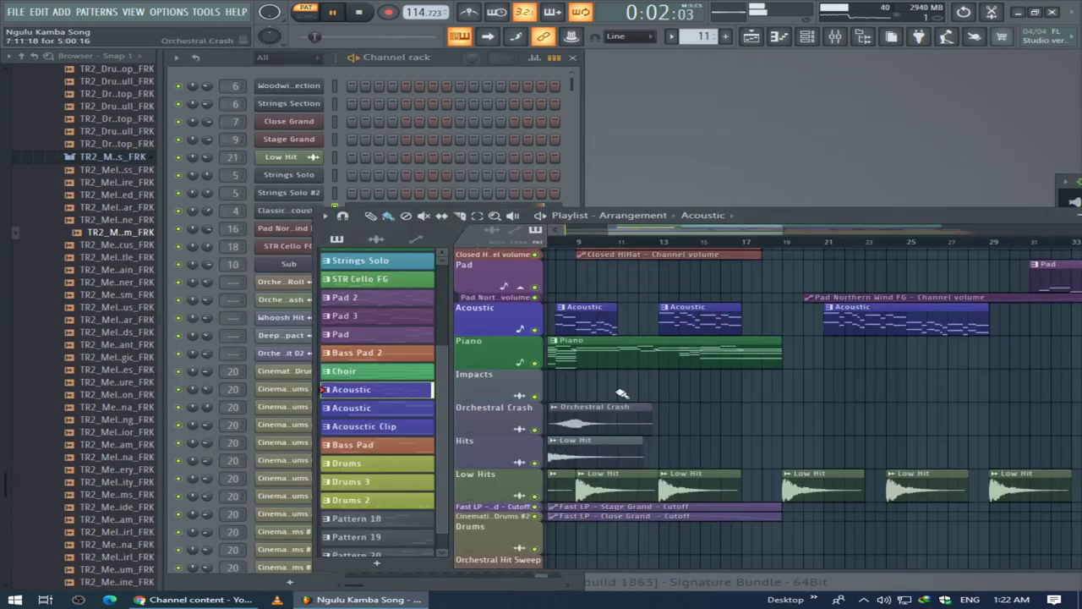
Step: Select the Bass Pad pattern and examine its Sub channel notes in the piano roll from the first bar on
scroll(621, 393, up, 5)
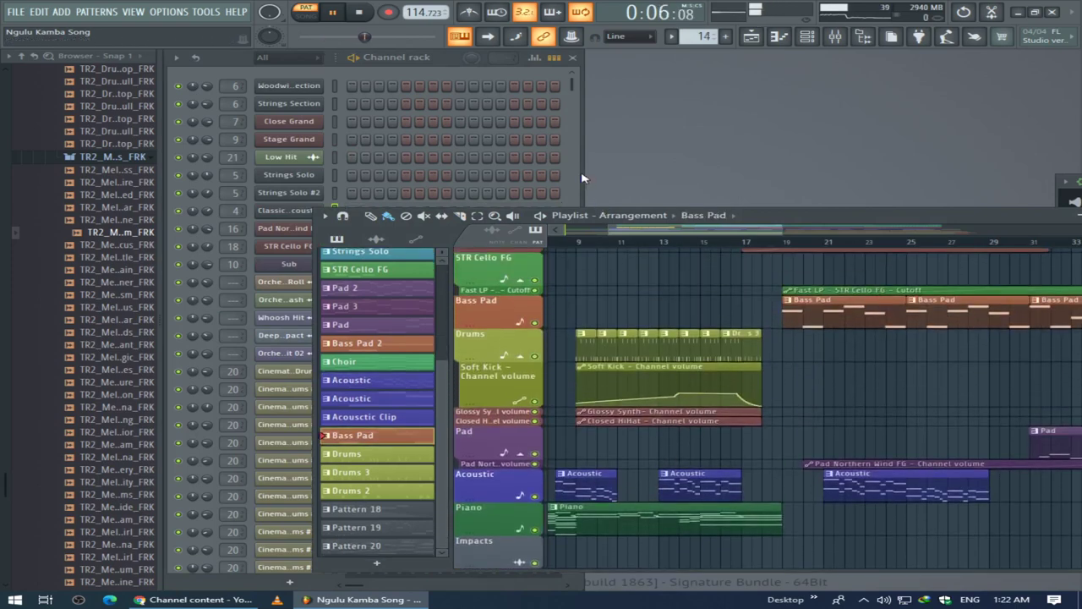
click(575, 173)
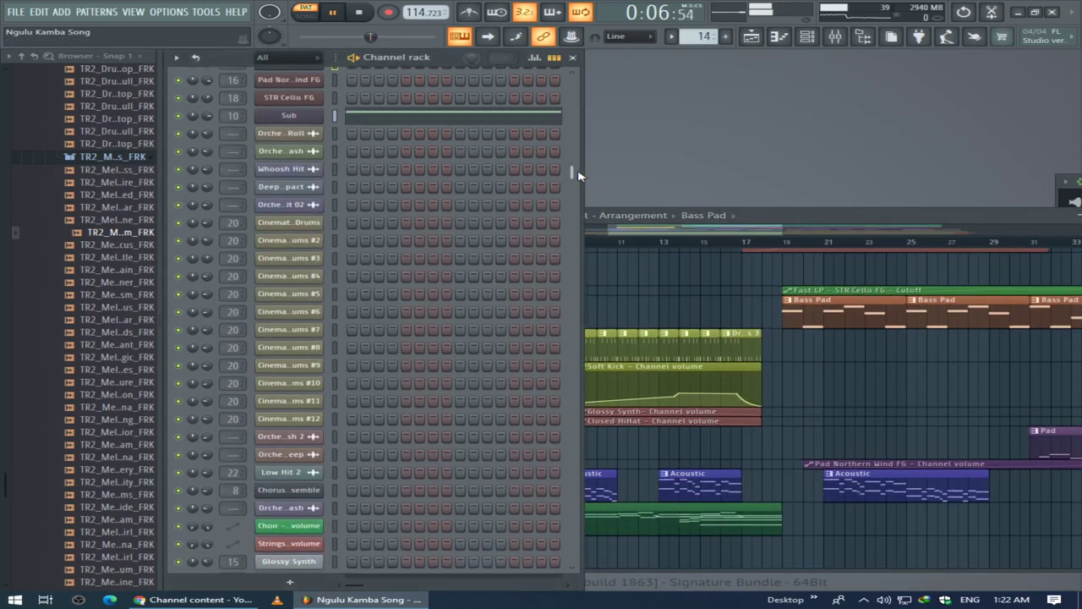
click(398, 117)
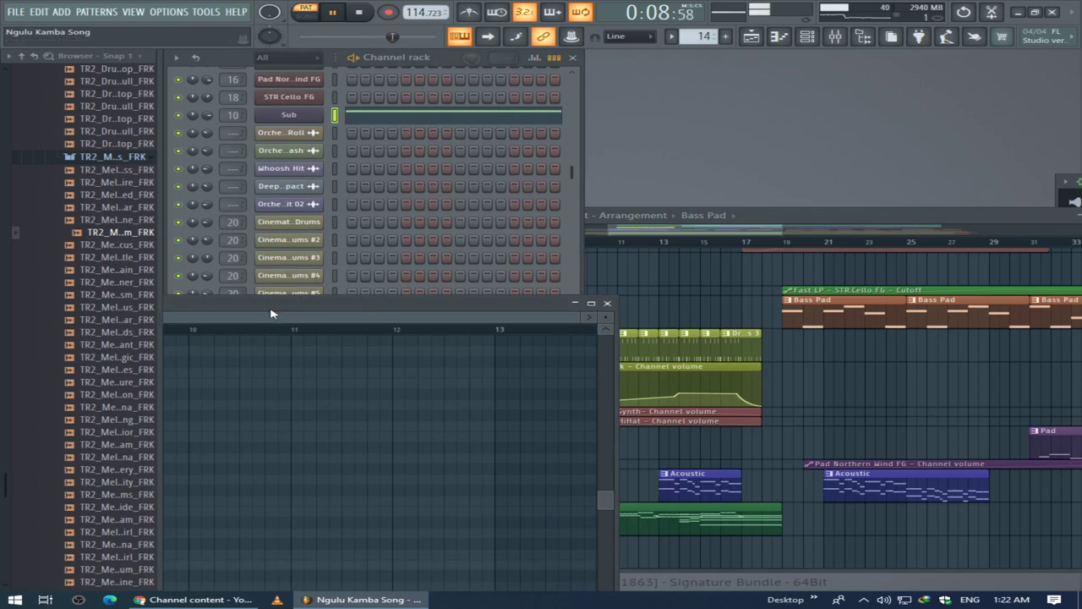
drag(271, 313, 1006, 140)
scroll(479, 396, down, 4)
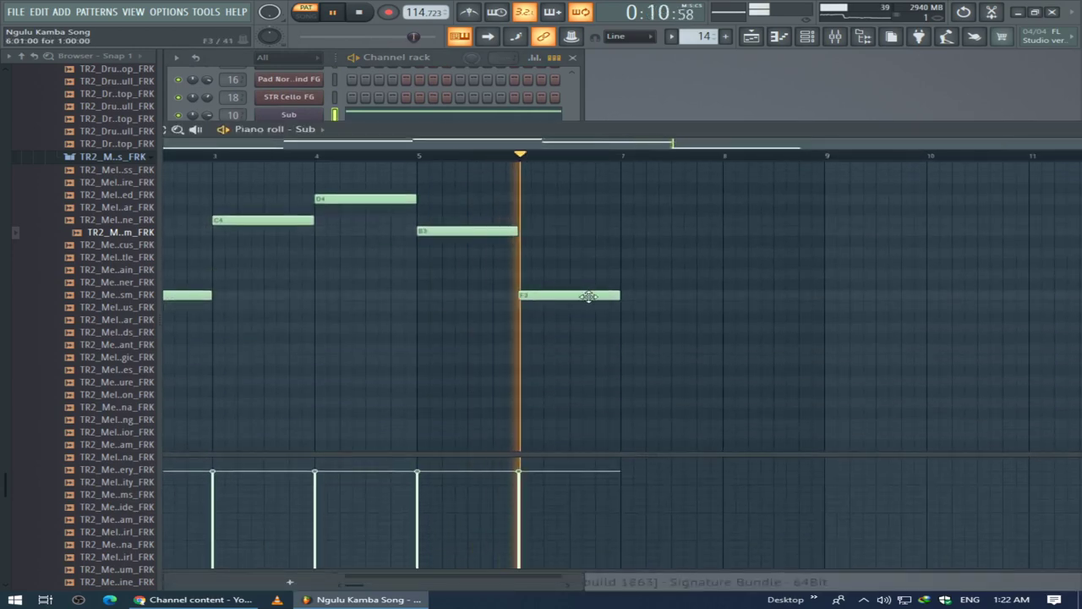
drag(430, 133, 742, 131)
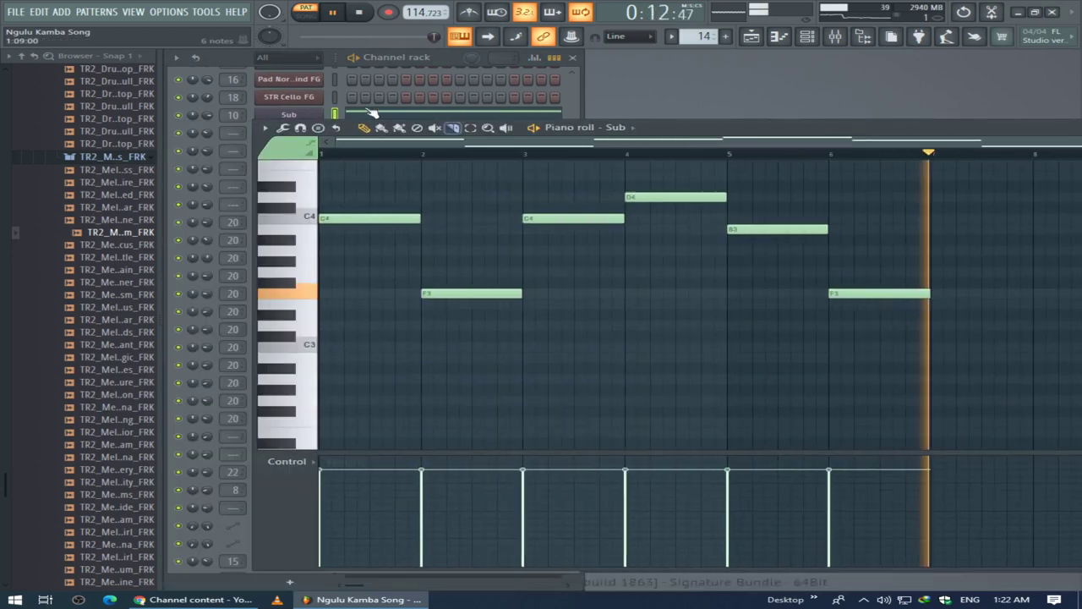
Step: Inspect the Sub channel's 3x Osc settings, closing the instrument window once the piano roll is moved aside
click(288, 114)
drag(839, 168, 663, 142)
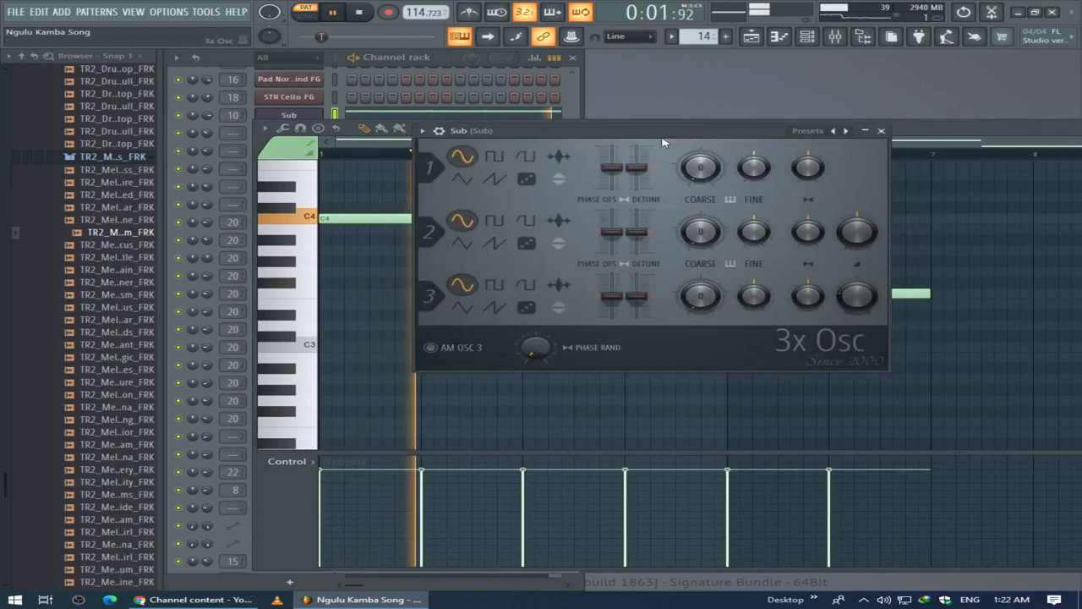
drag(986, 134, 402, 531)
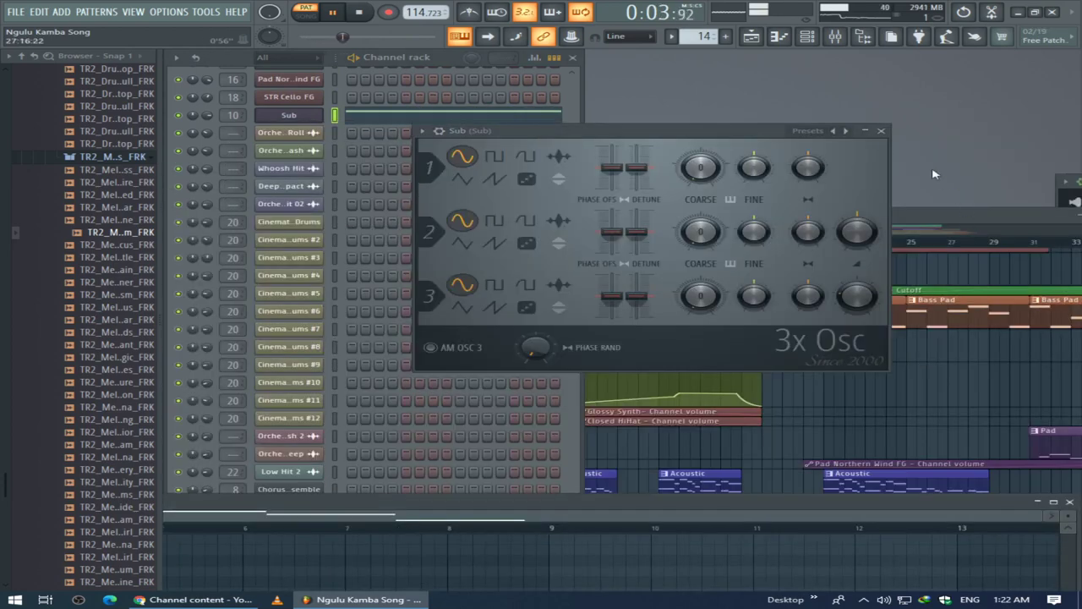
click(884, 131)
Step: Select the Strings Solo pattern in the playlist and open its STR Cello FG notes in an enlarged piano roll
click(858, 211)
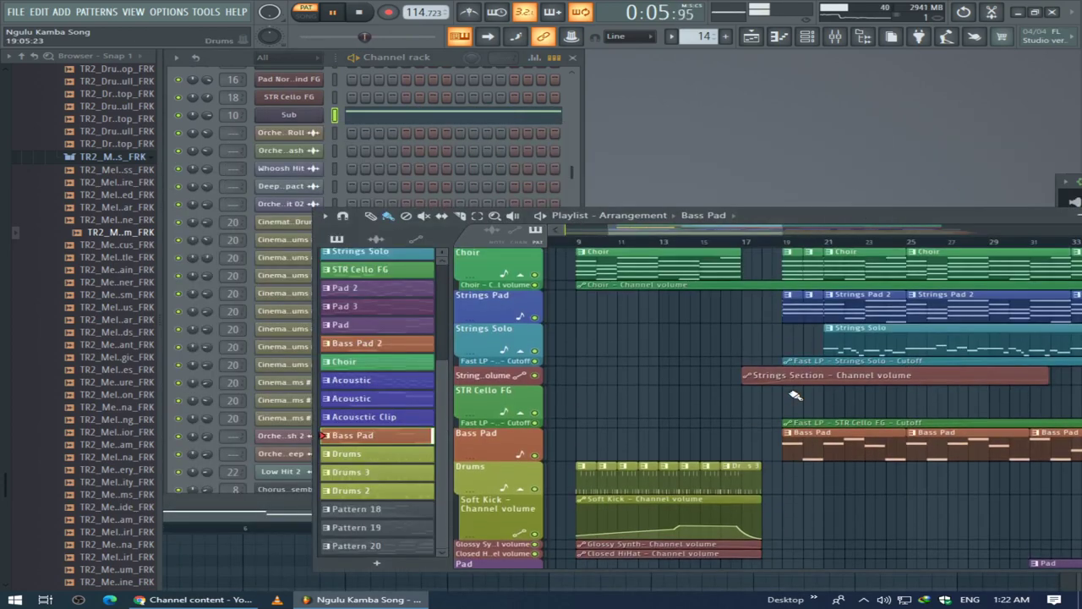
click(857, 357)
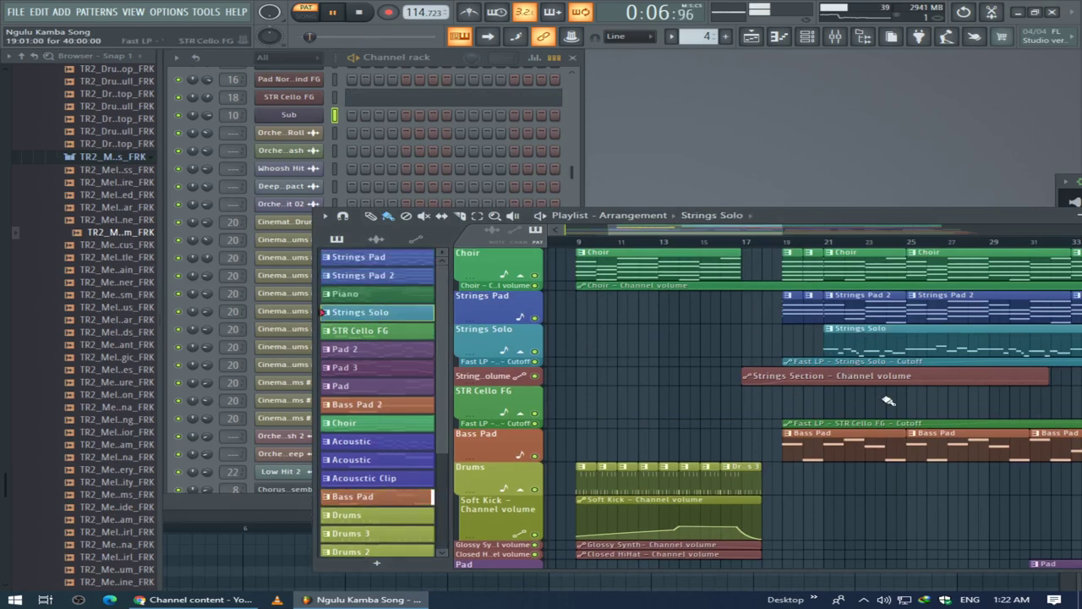
click(472, 107)
drag(354, 504, 410, 245)
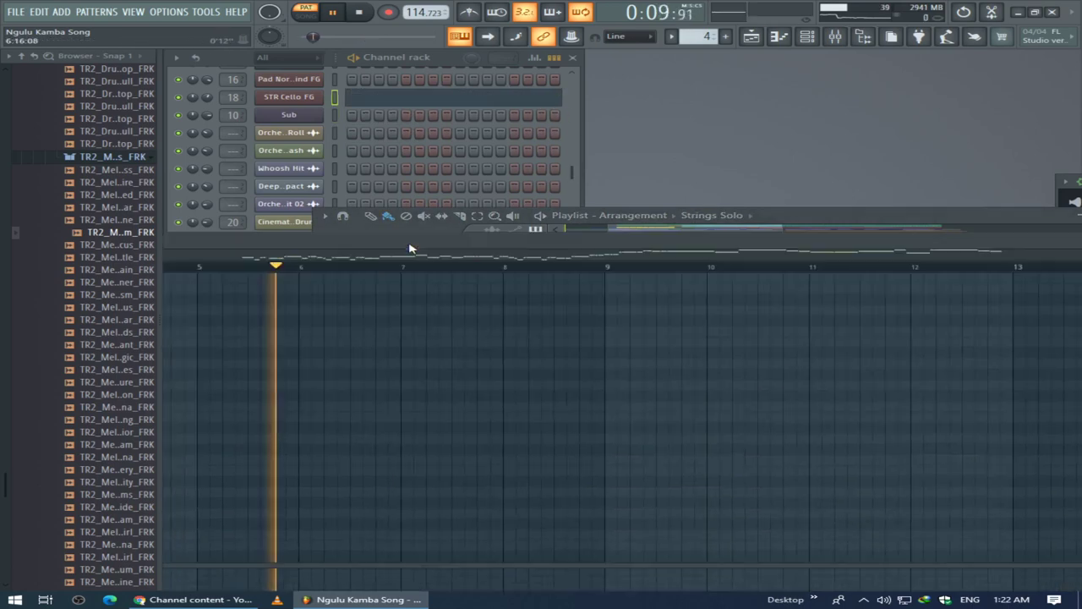
scroll(436, 333, down, 3)
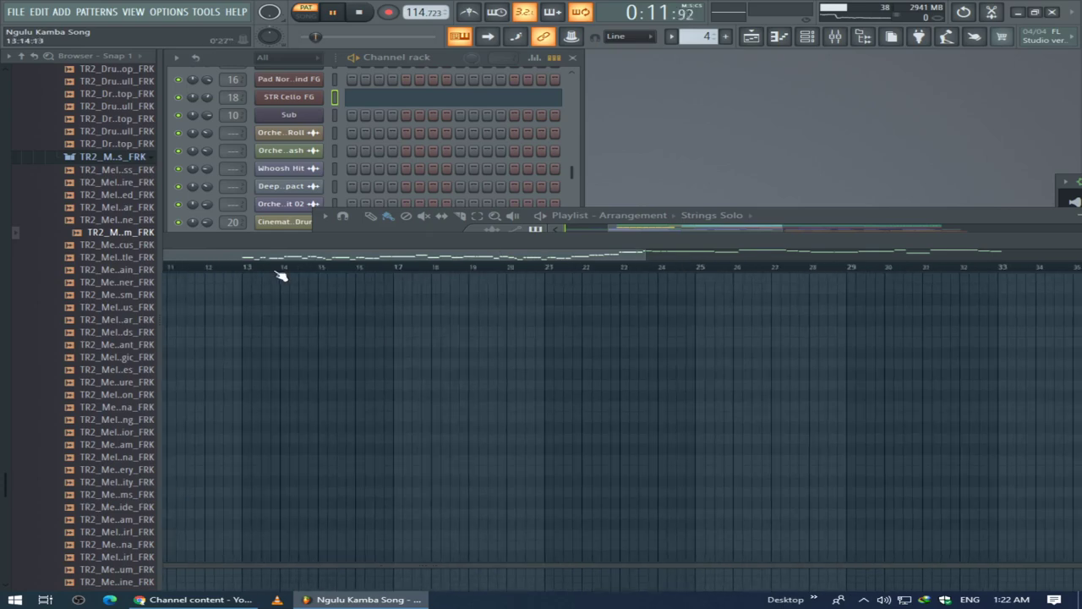
drag(280, 270, 821, 260)
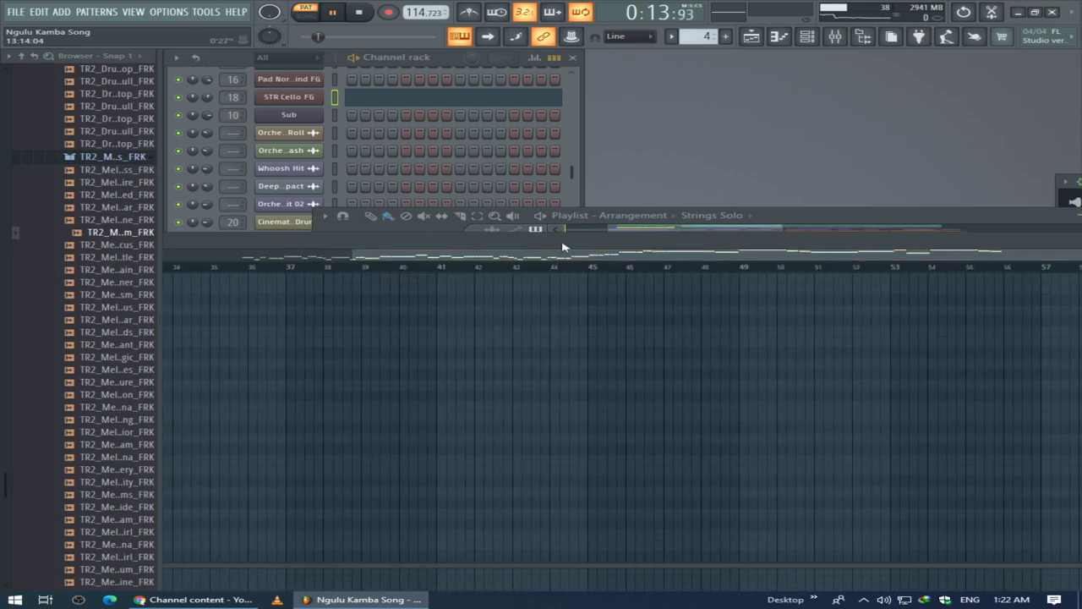
drag(563, 245, 689, 110)
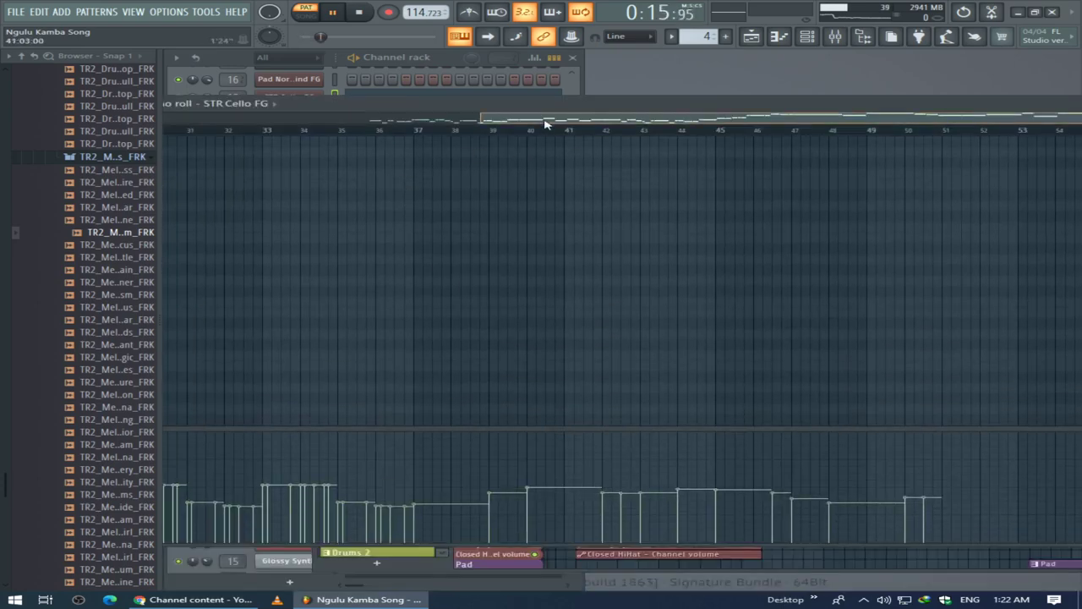
Step: Play the STR Cello FG part from between bars 19 and 20 and examine its opening notes in the piano roll
drag(545, 124, 237, 155)
click(312, 131)
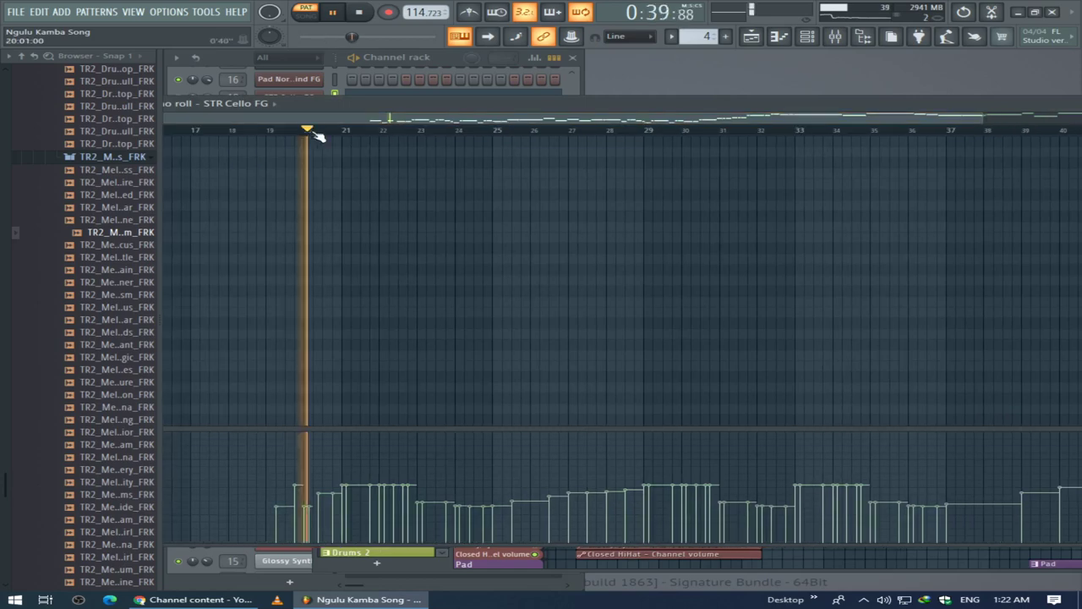
click(292, 132)
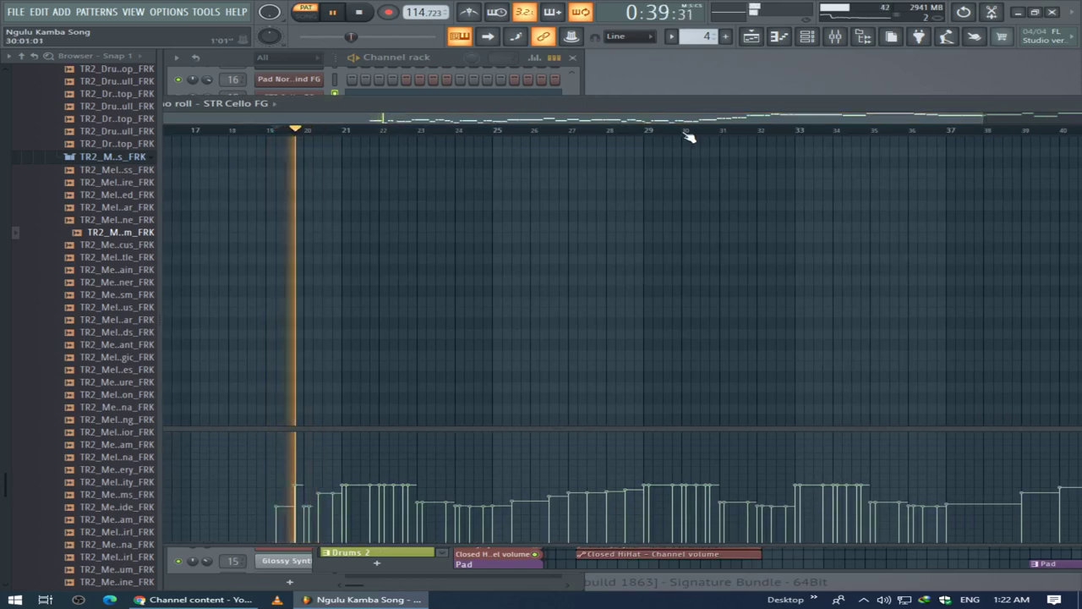
ctrl+scroll(551, 212, down, 3)
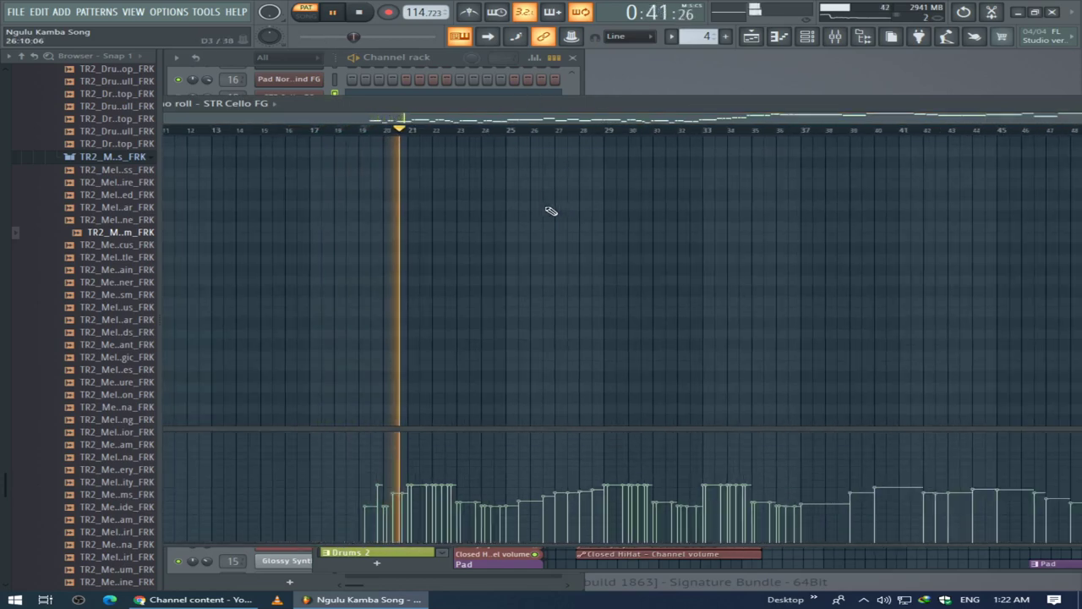
scroll(592, 383, up, 5)
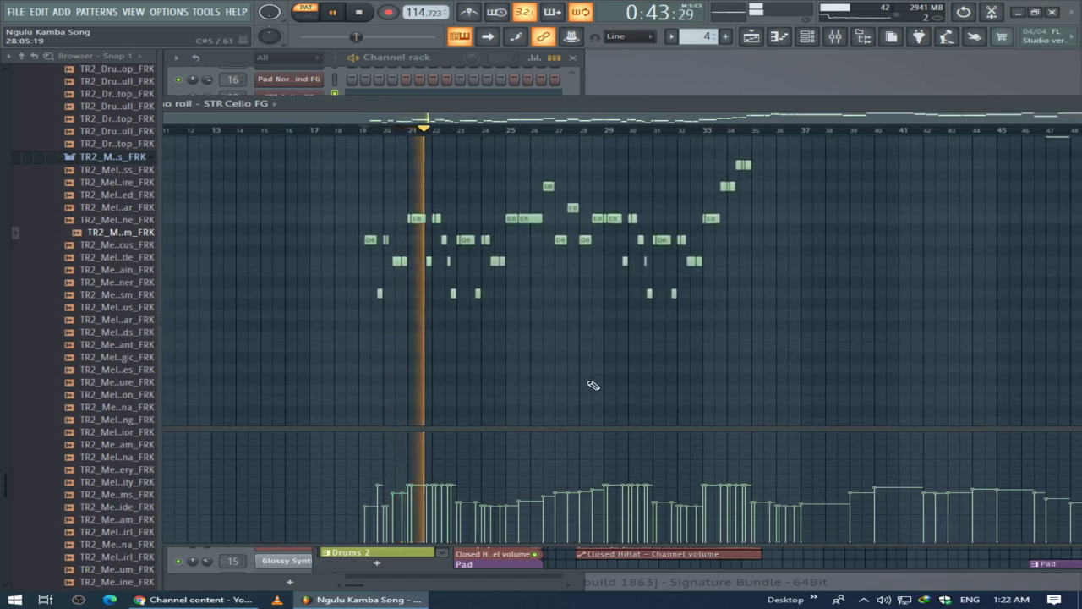
ctrl+scroll(592, 381, up, 4)
Step: Examine the remaining STR Cello FG notes from bar 25 through bar 48 while the pattern plays
drag(615, 119, 643, 148)
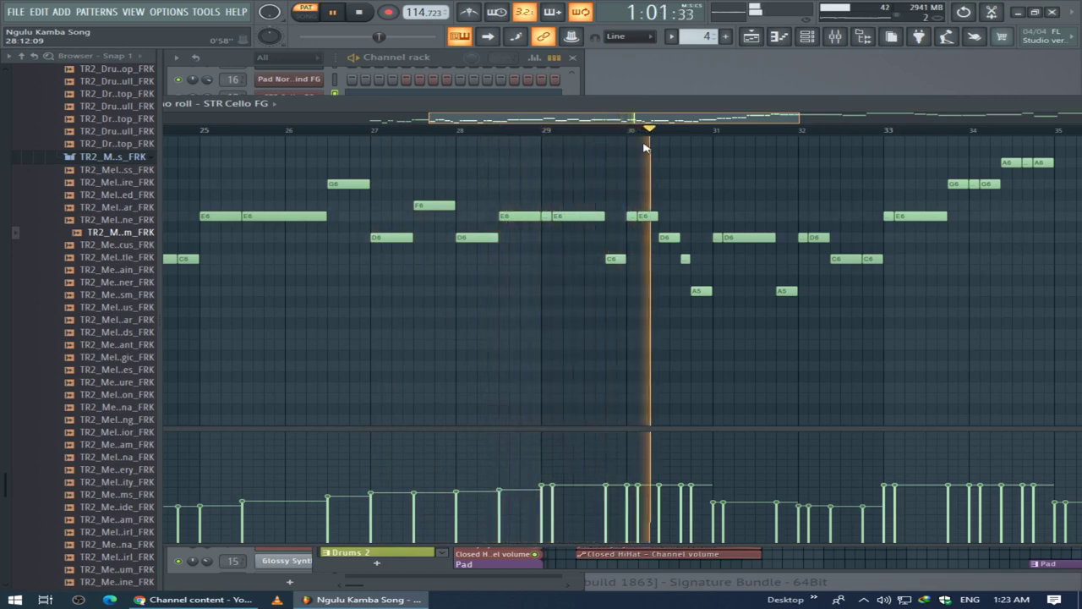
drag(645, 148, 724, 148)
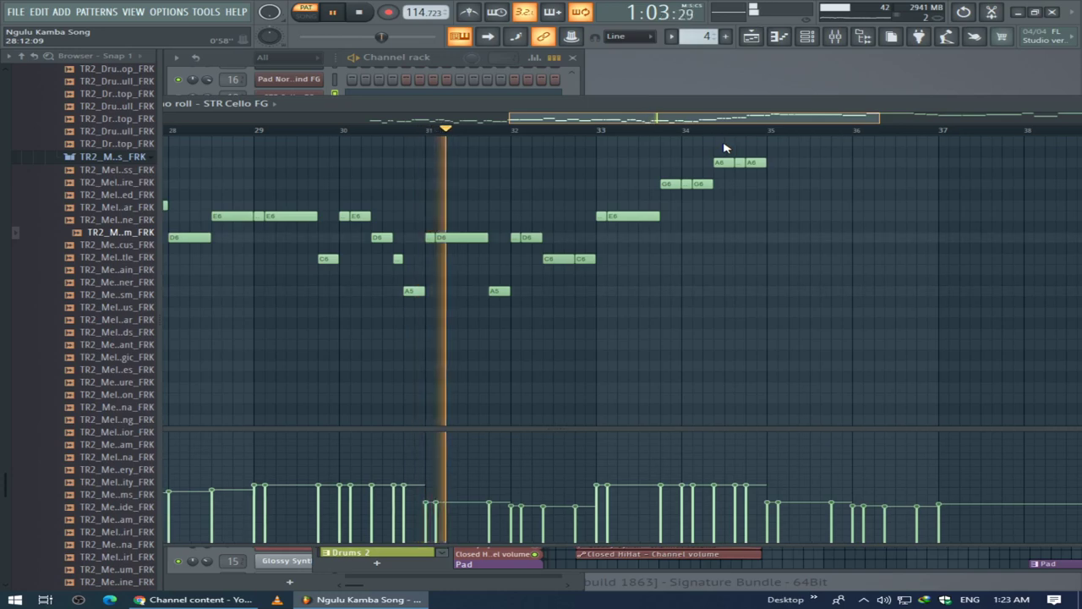
scroll(723, 148, right, 2)
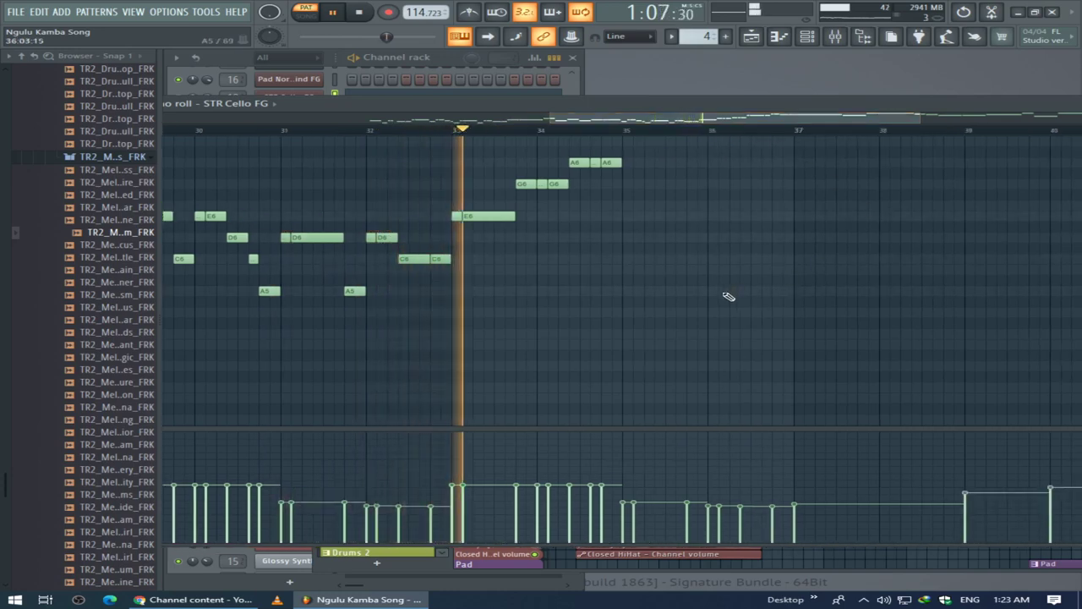
scroll(727, 297, up, 3)
drag(687, 121, 815, 125)
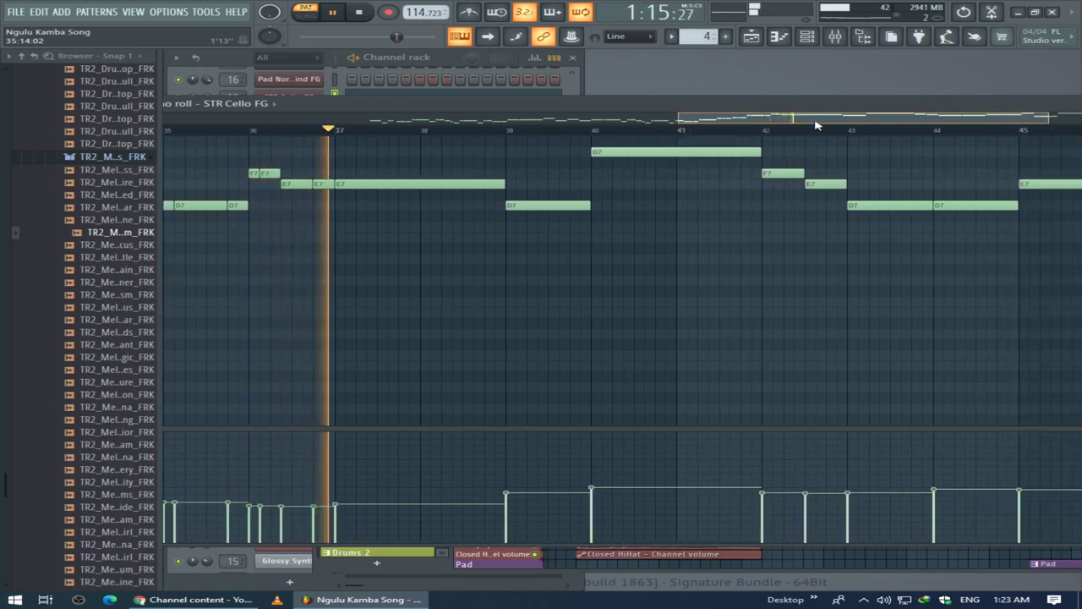
scroll(718, 314, up, 3)
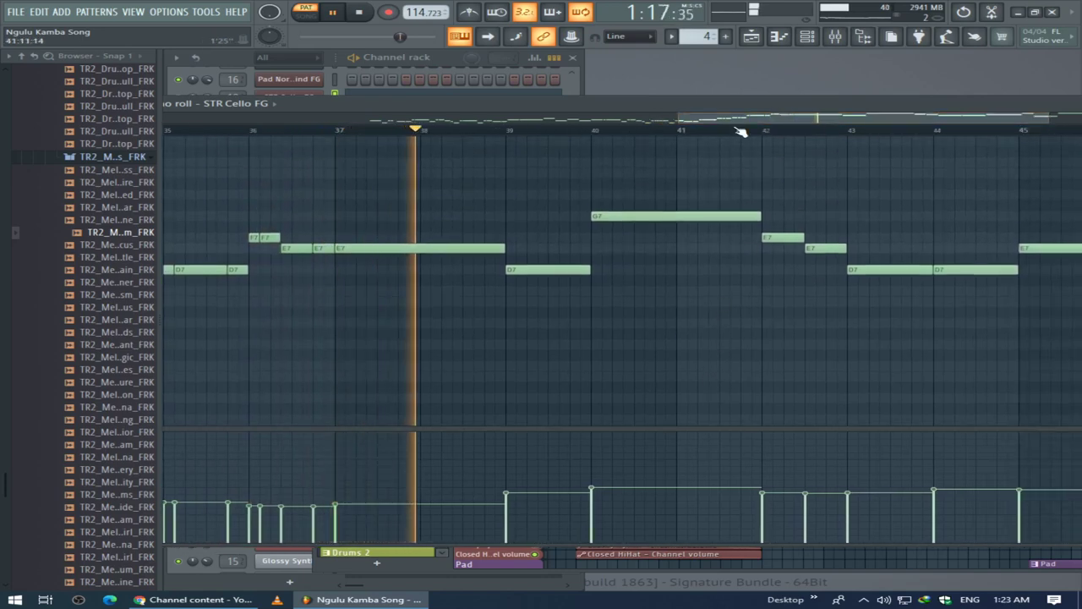
drag(760, 119, 843, 121)
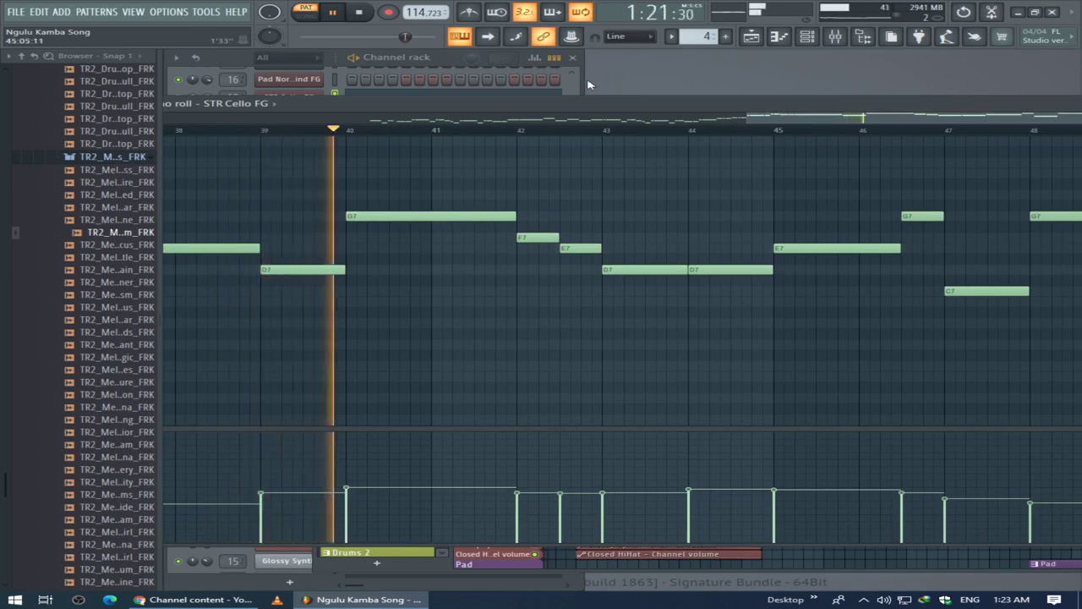
Step: Move the piano roll out of the way and select the Strings Pad 2 pattern in the playlist
key(F6)
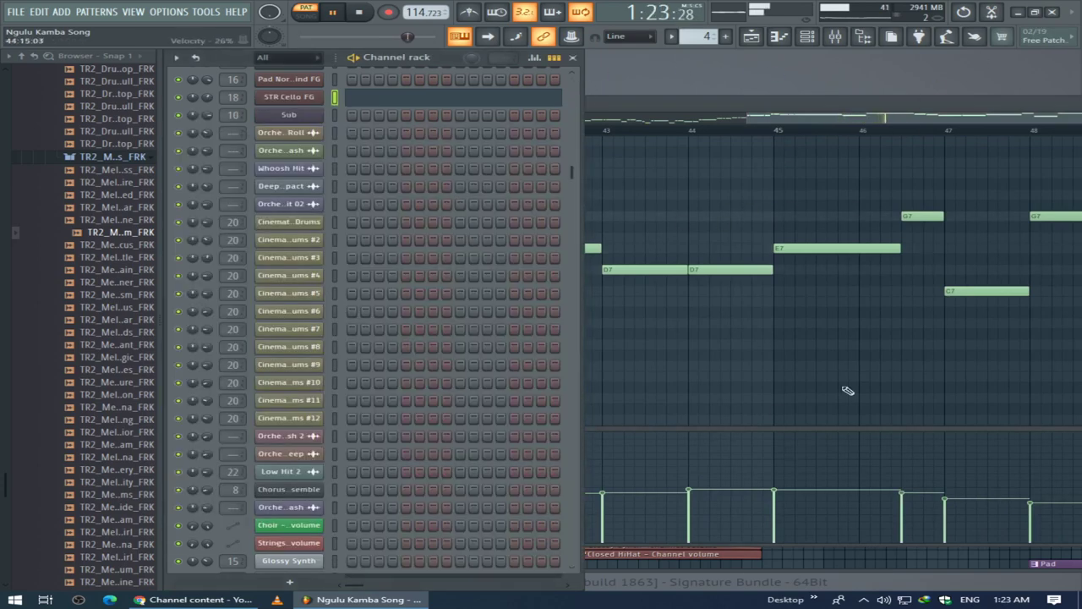
drag(883, 106, 643, 463)
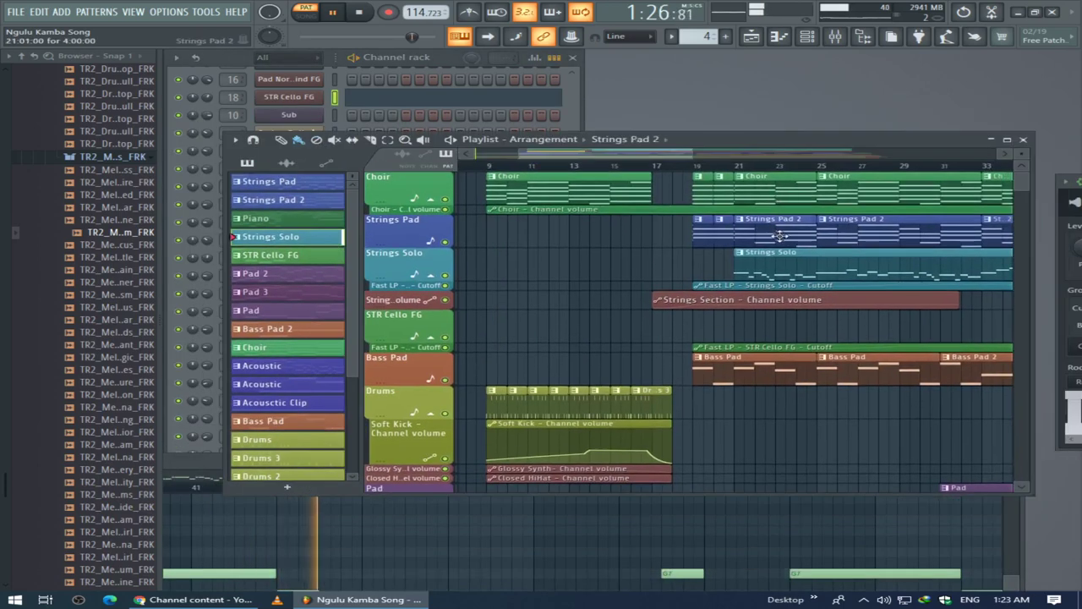
click(779, 236)
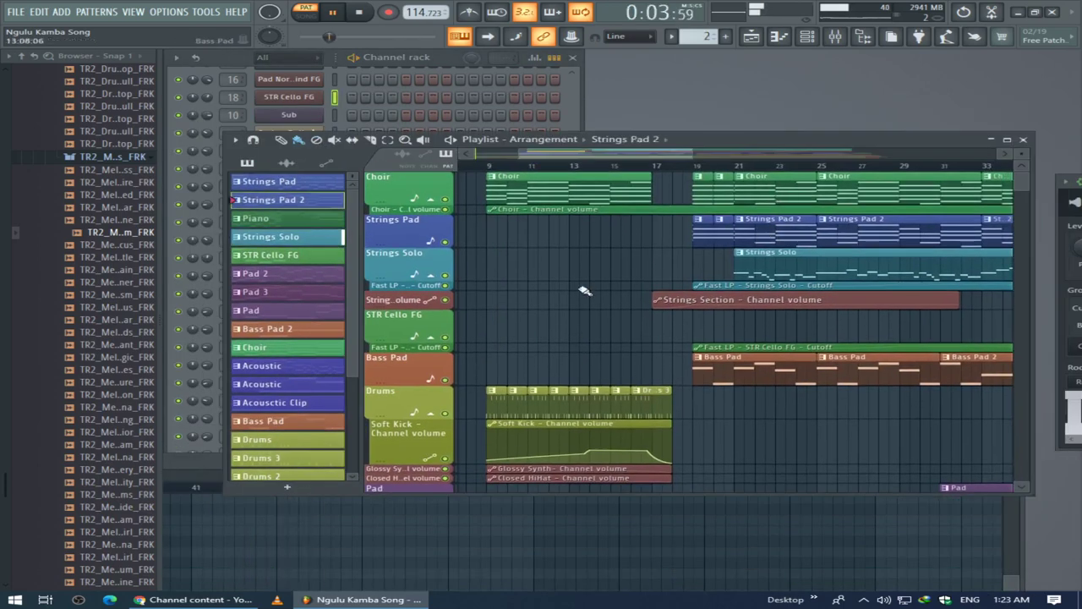
Step: Inspect the Strings Section channel's DirectWave instrument settings and close its window
click(584, 106)
scroll(479, 271, up, 3)
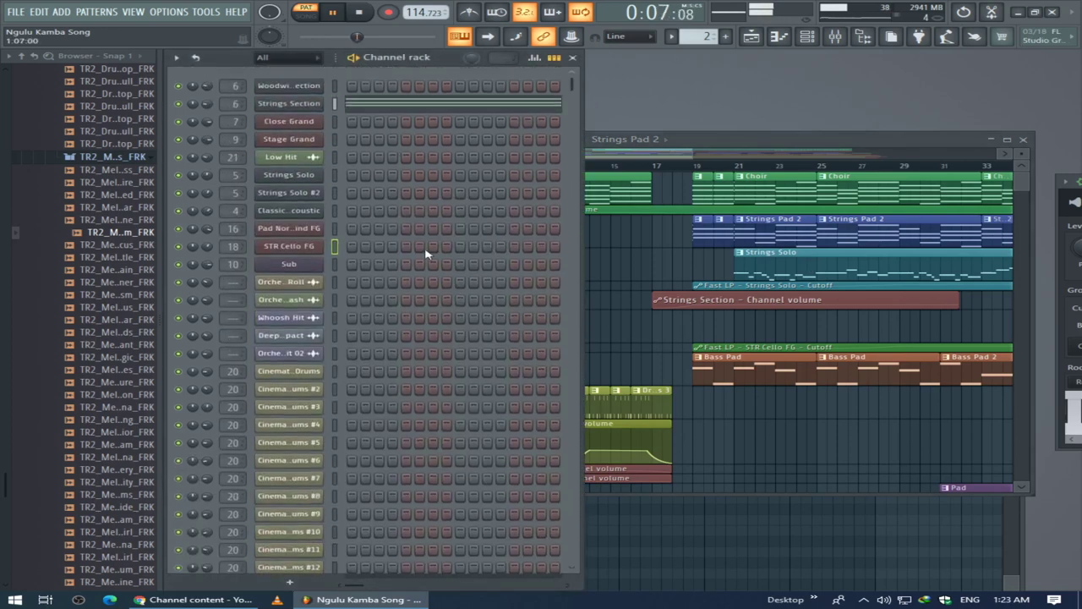
click(297, 103)
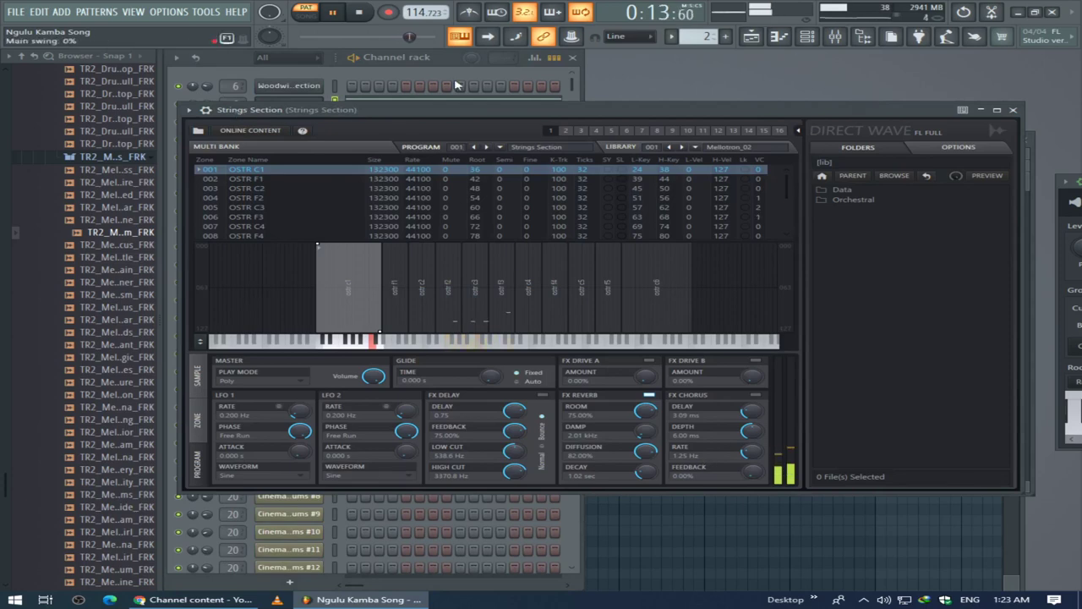
click(1014, 110)
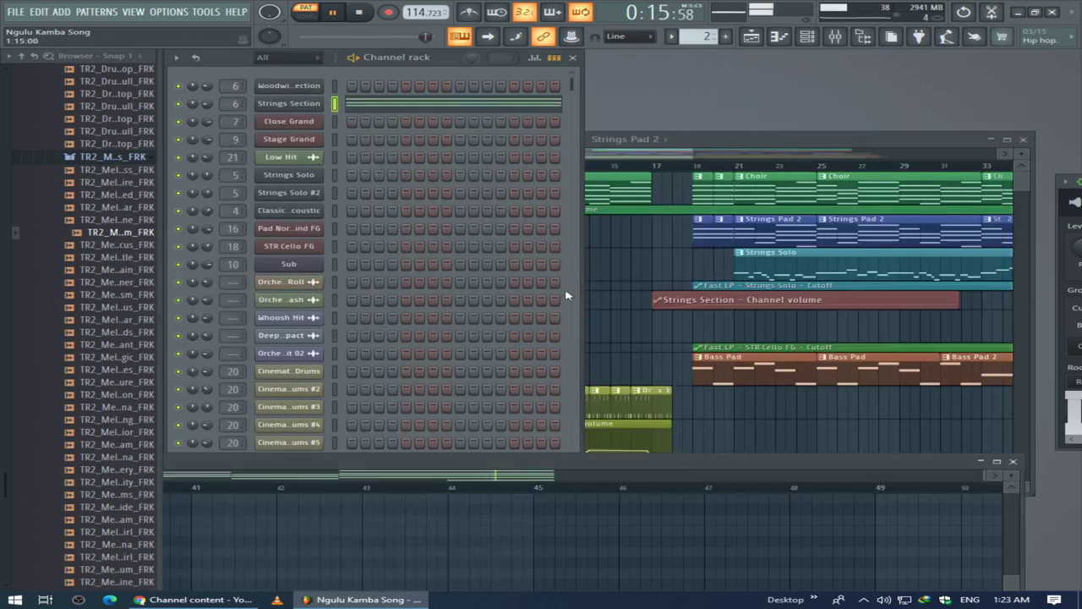
Step: Examine the Strings Section chords in an enlarged piano roll from the first bar on
drag(539, 458, 806, 83)
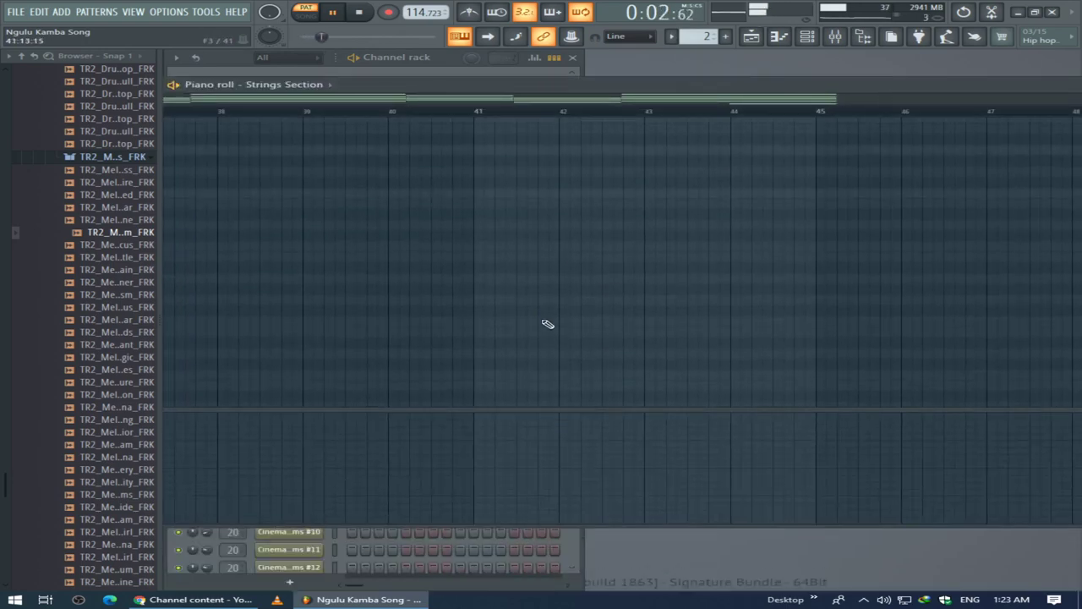
drag(577, 102, 493, 124)
ctrl+right_click(406, 210)
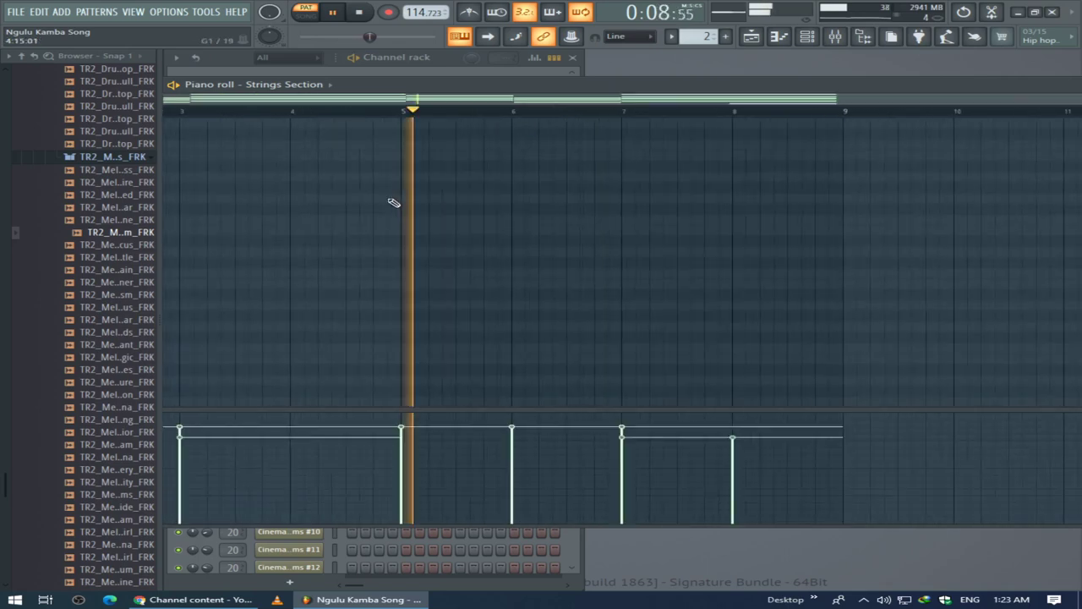
scroll(443, 322, up, 6)
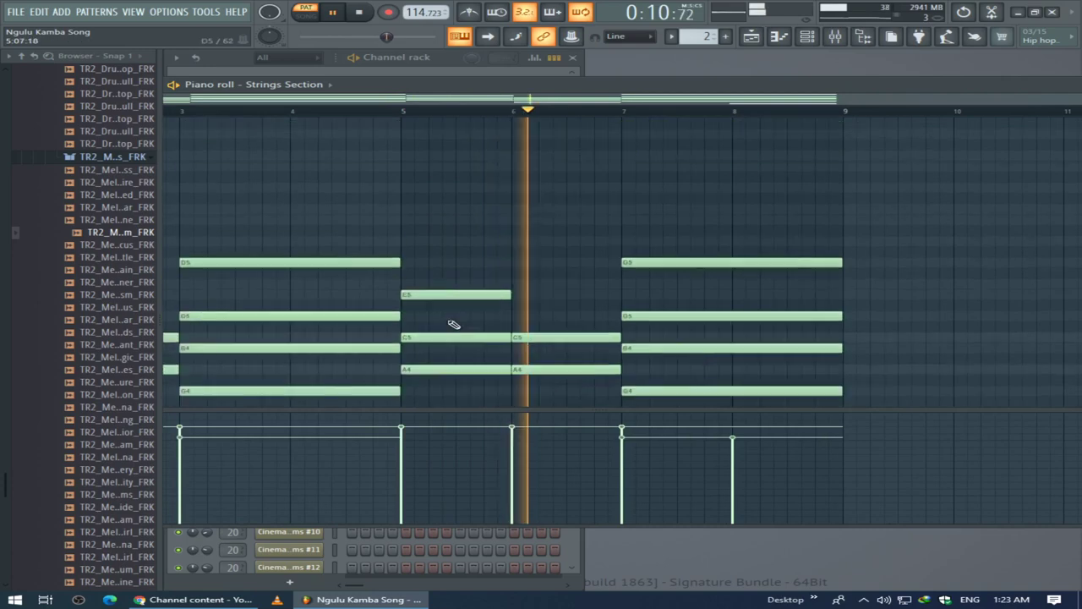
scroll(476, 234, down, 3)
drag(345, 87, 598, 92)
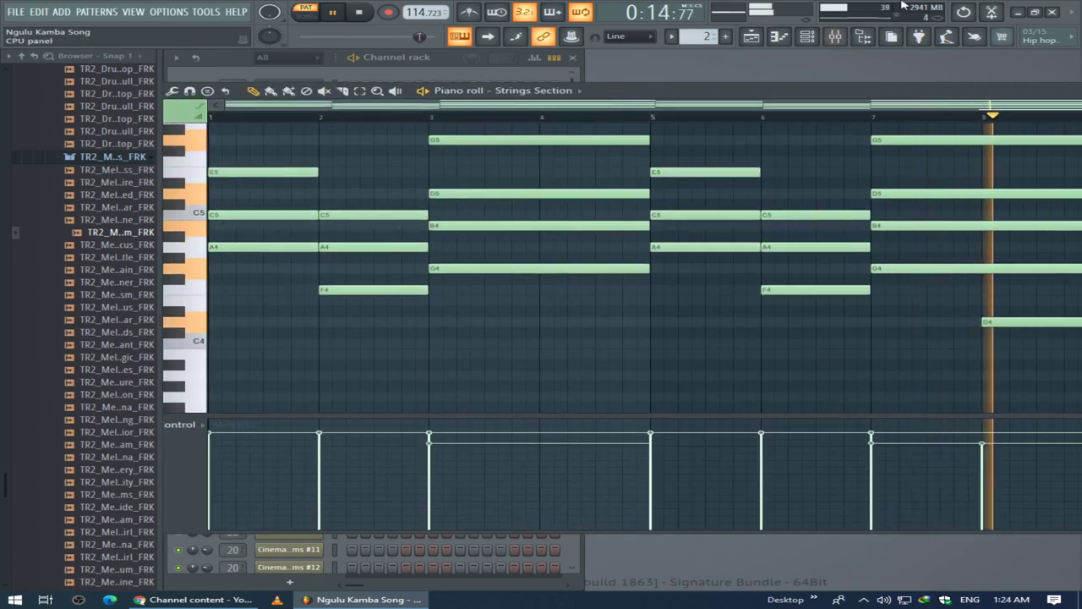
Step: Move the piano roll aside and select the Choir pattern in the playlist
drag(928, 91, 812, 457)
click(819, 135)
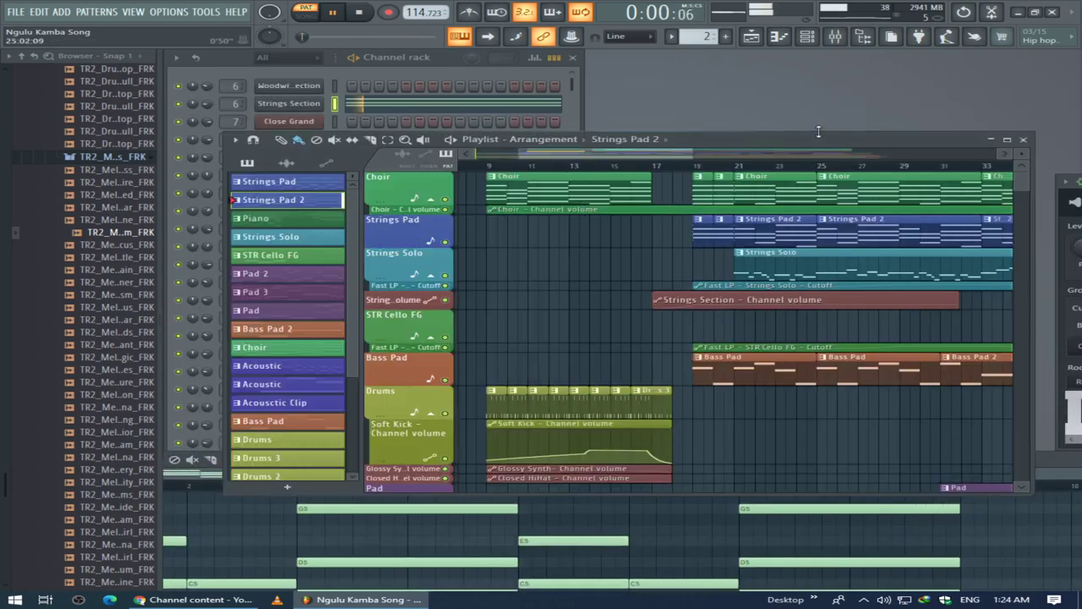
click(548, 189)
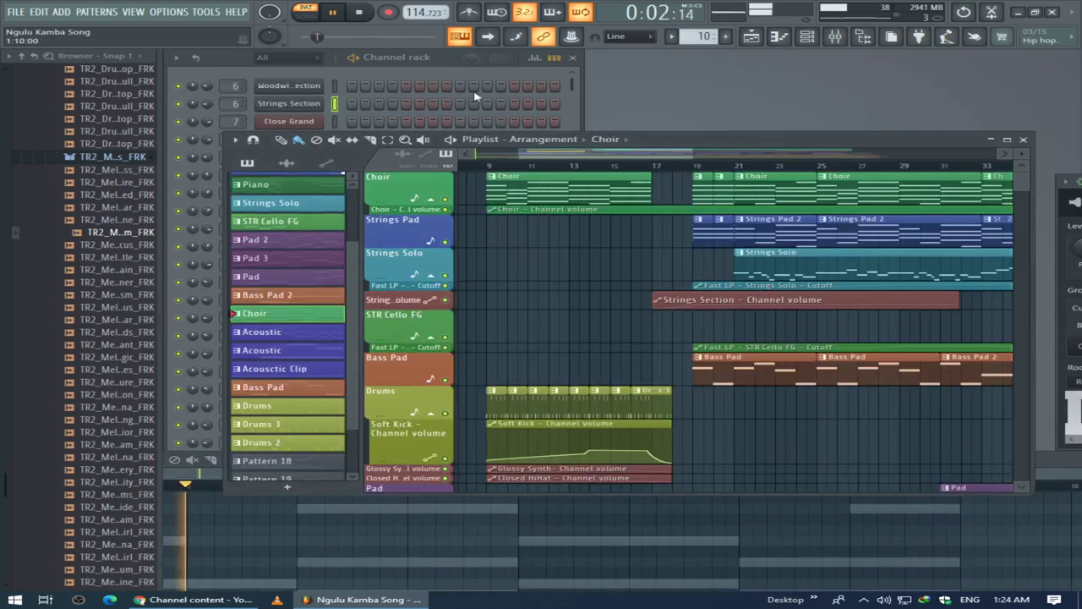
Step: Inspect the Chorus ensemble channel's instrument settings and close its window
click(460, 75)
scroll(393, 398, down, 5)
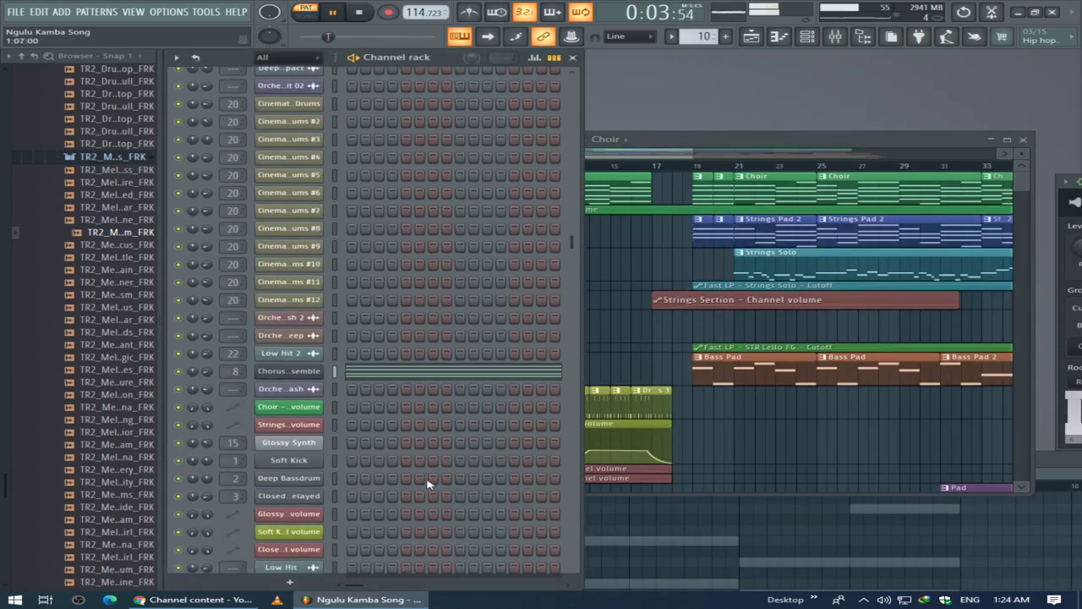
click(297, 377)
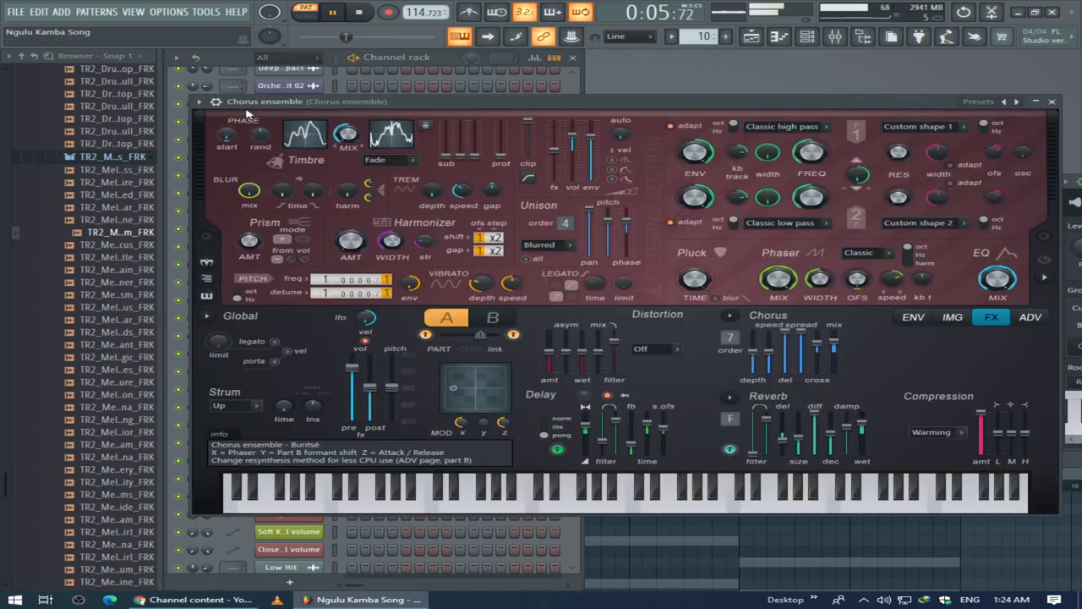
click(1050, 102)
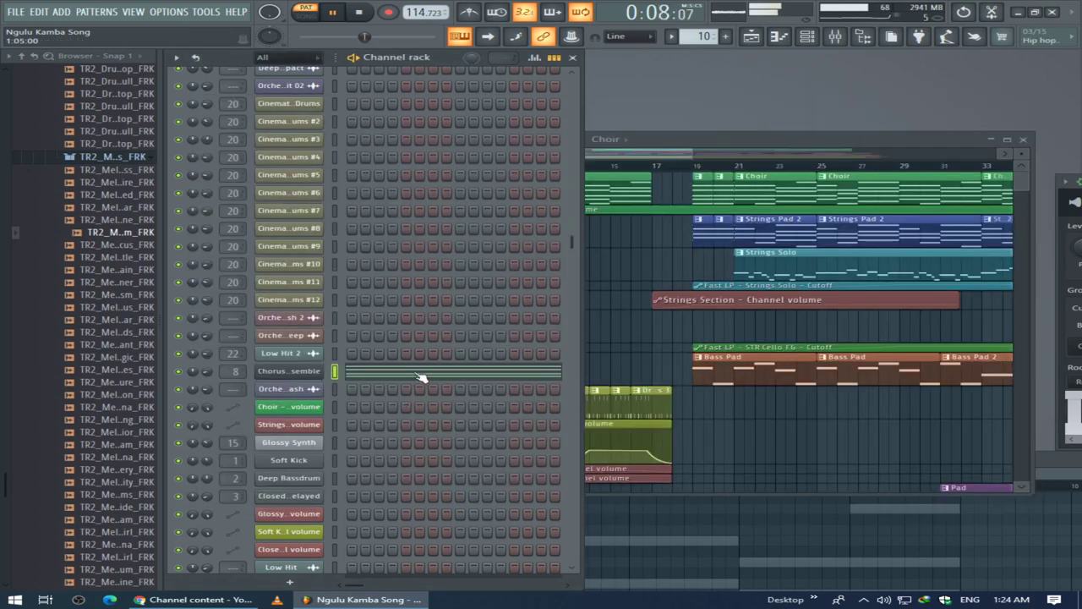
Step: Examine the Chorus ensemble chords through the last bar in an enlarged piano roll and close it
click(421, 378)
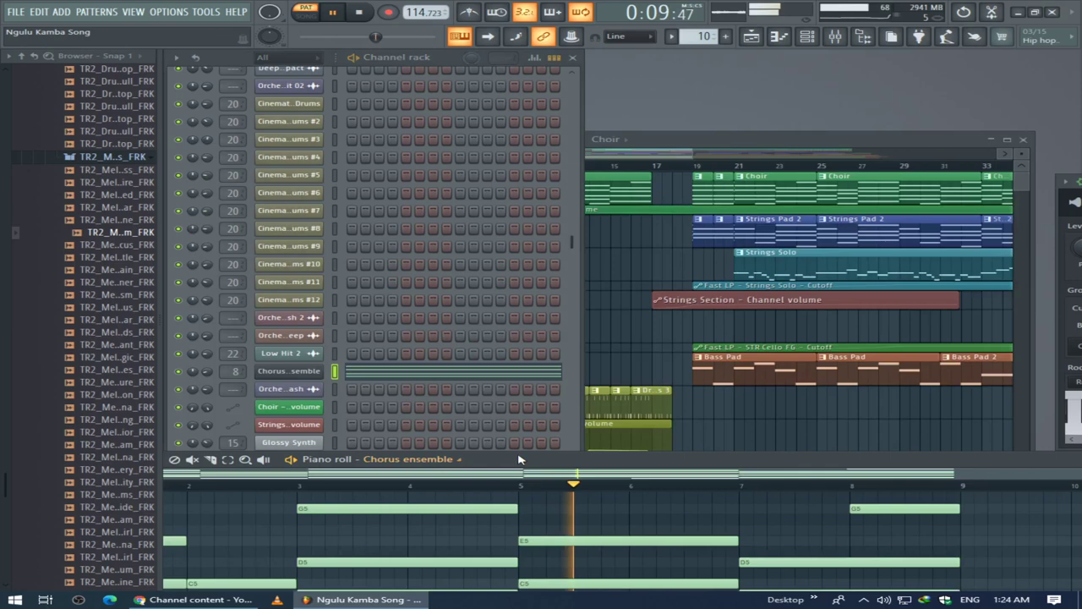
drag(520, 459, 613, 159)
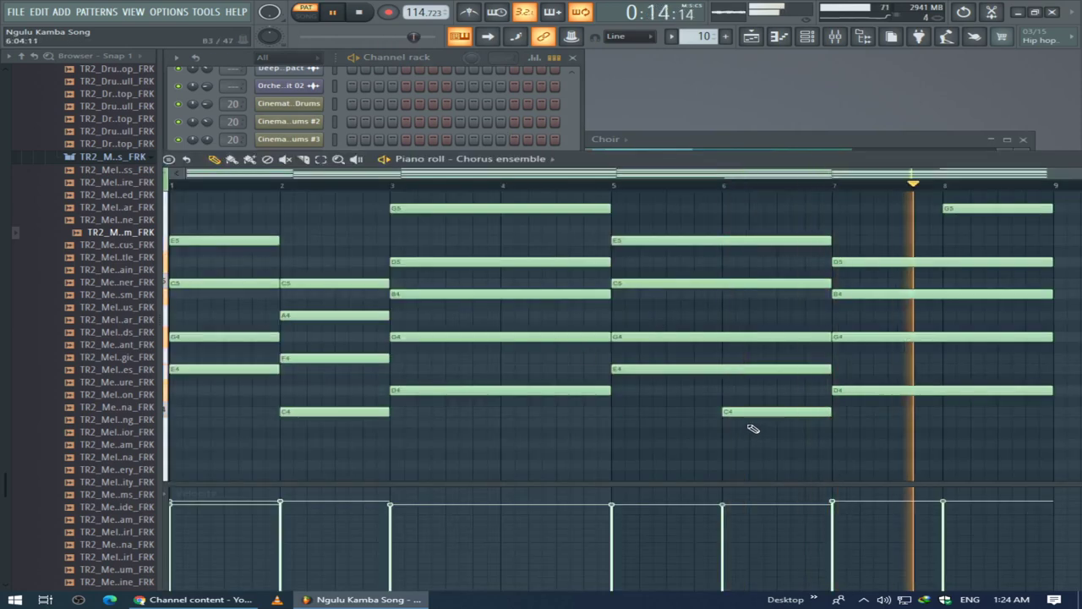
drag(902, 166, 425, 182)
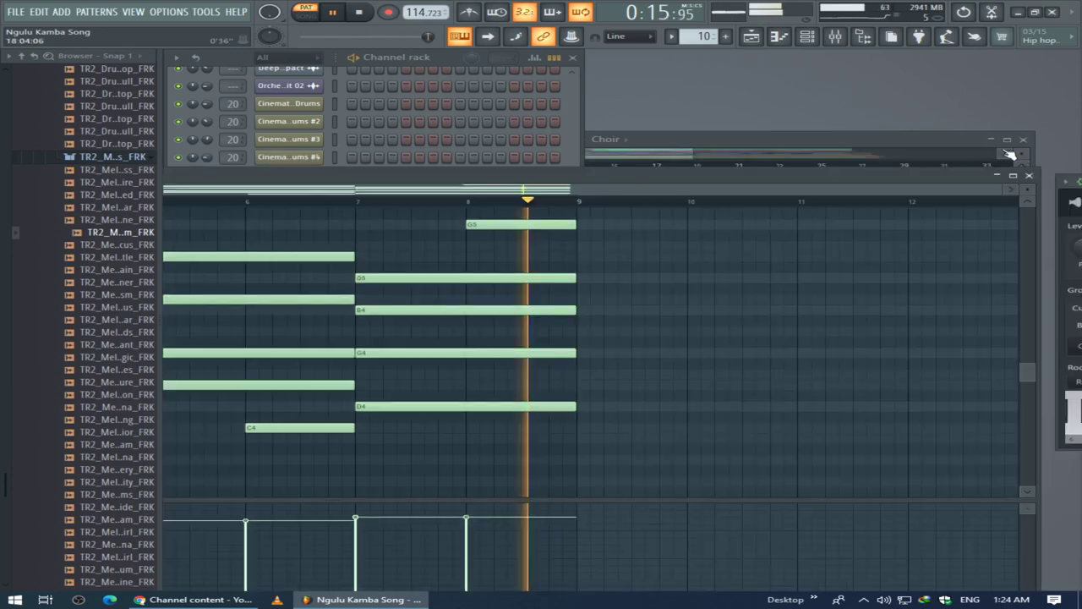
click(1030, 177)
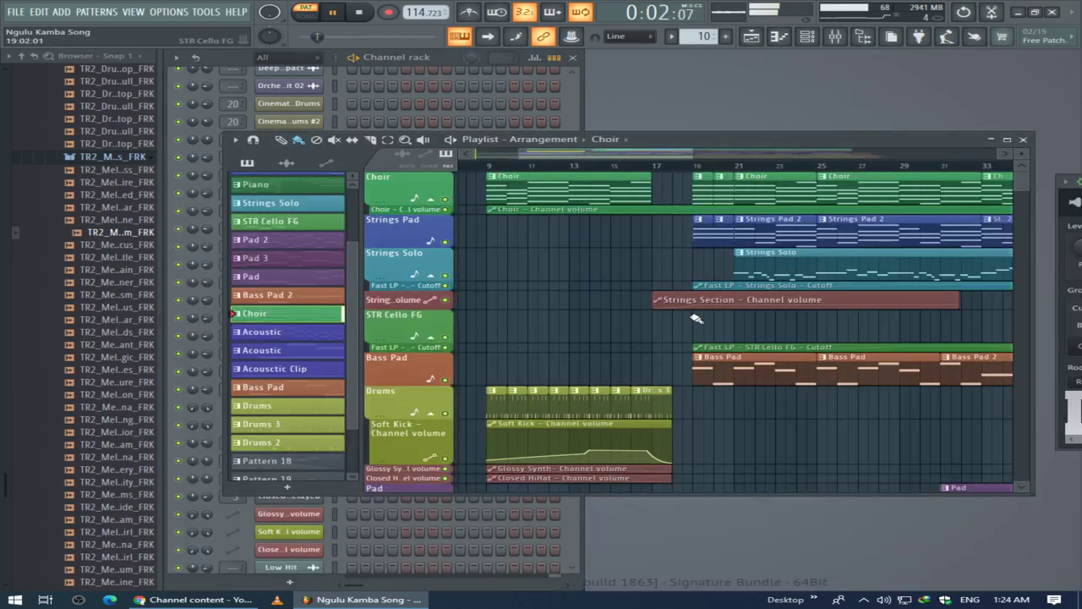
Step: Select the STR Cello FG pattern in the playlist and view the channels it uses in the channel rack
scroll(695, 319, down, 6)
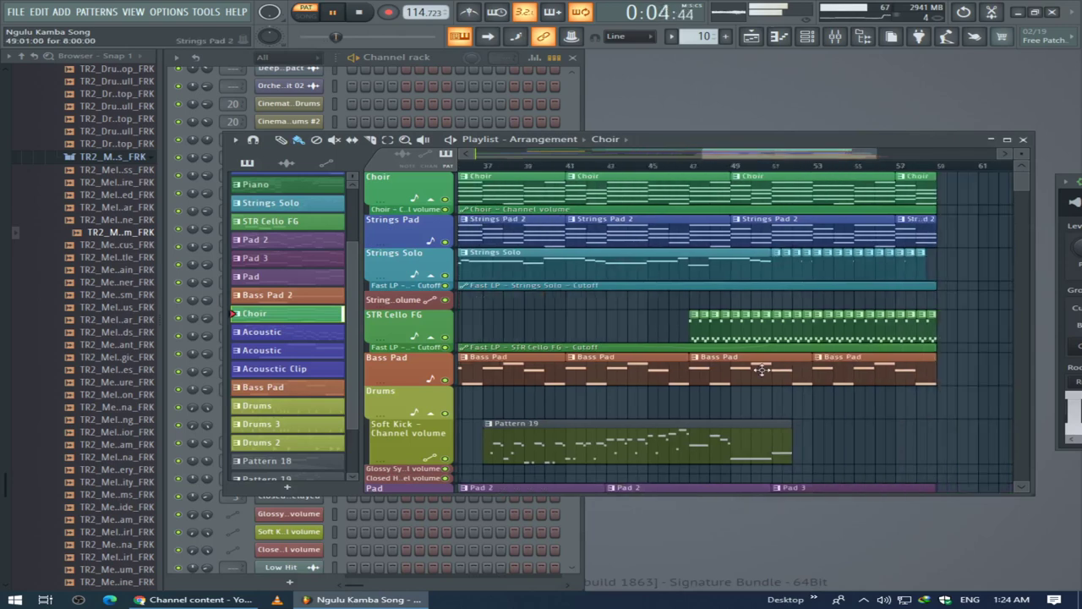
click(734, 330)
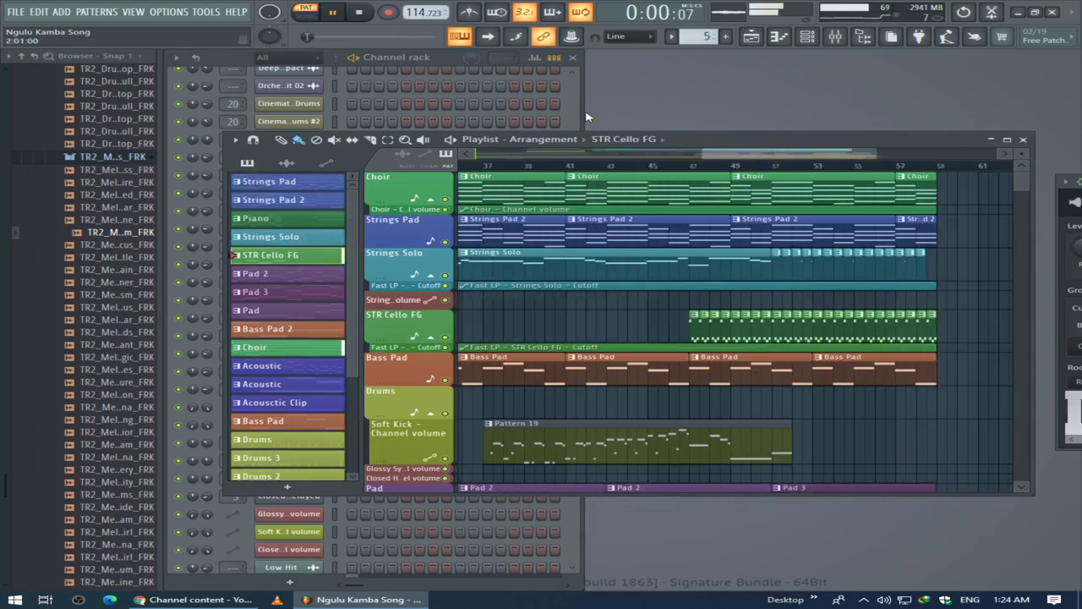
click(401, 405)
scroll(375, 194, up, 5)
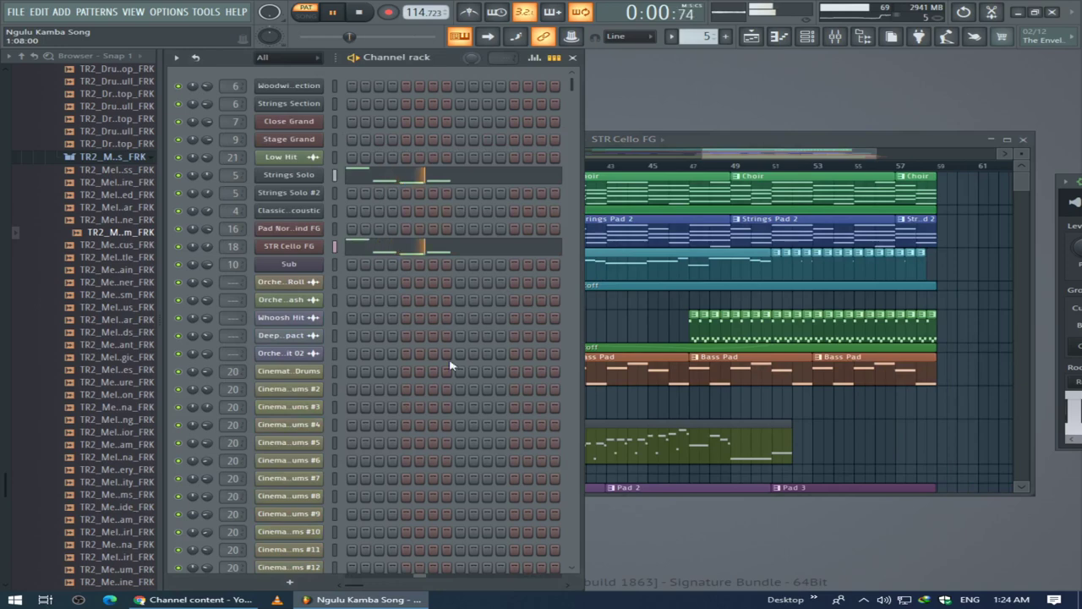
Step: Bring the playlist forward and select Pattern 19 on the Soft Kick channel volume track
click(808, 142)
scroll(670, 488, down, 3)
click(610, 348)
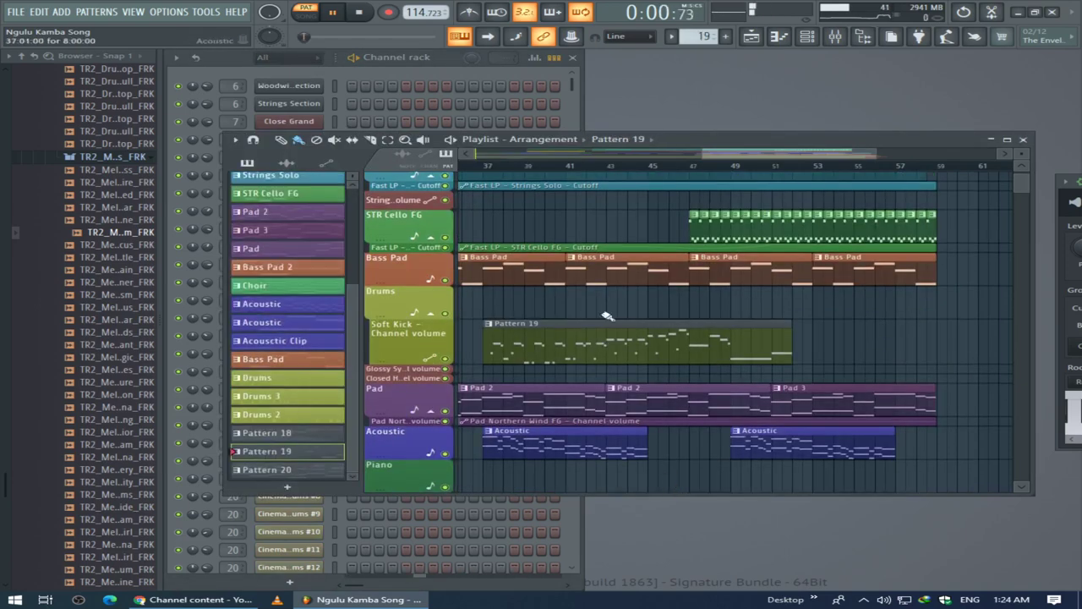
Step: Find the Orhestra channel in the channel rack, inspect its Kontakt instrument and close the window
click(575, 118)
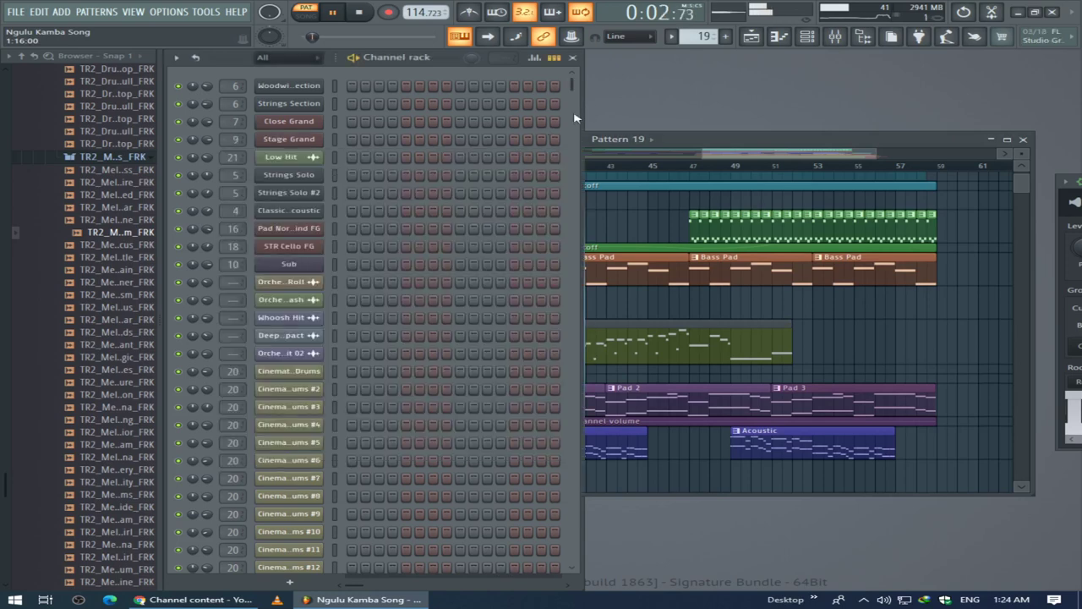
scroll(415, 444, down, 10)
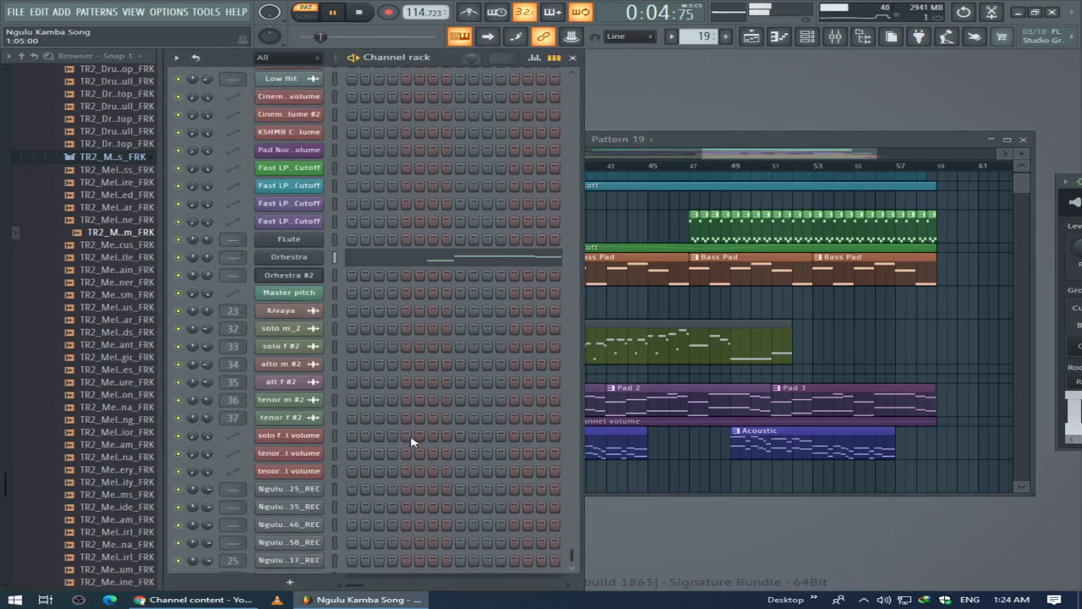
scroll(406, 443, up, 5)
click(294, 429)
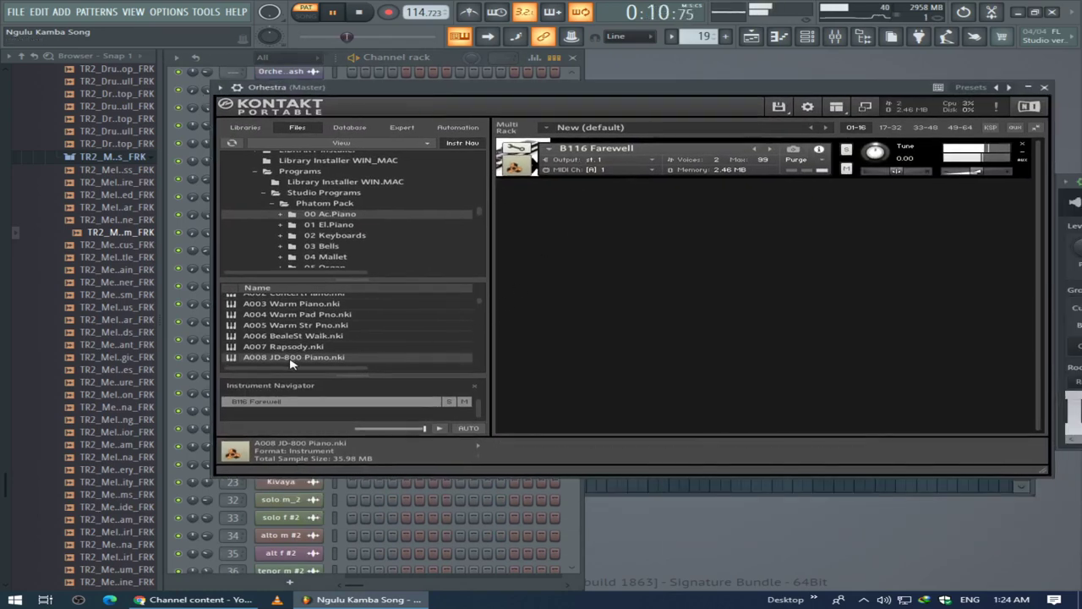
click(1045, 88)
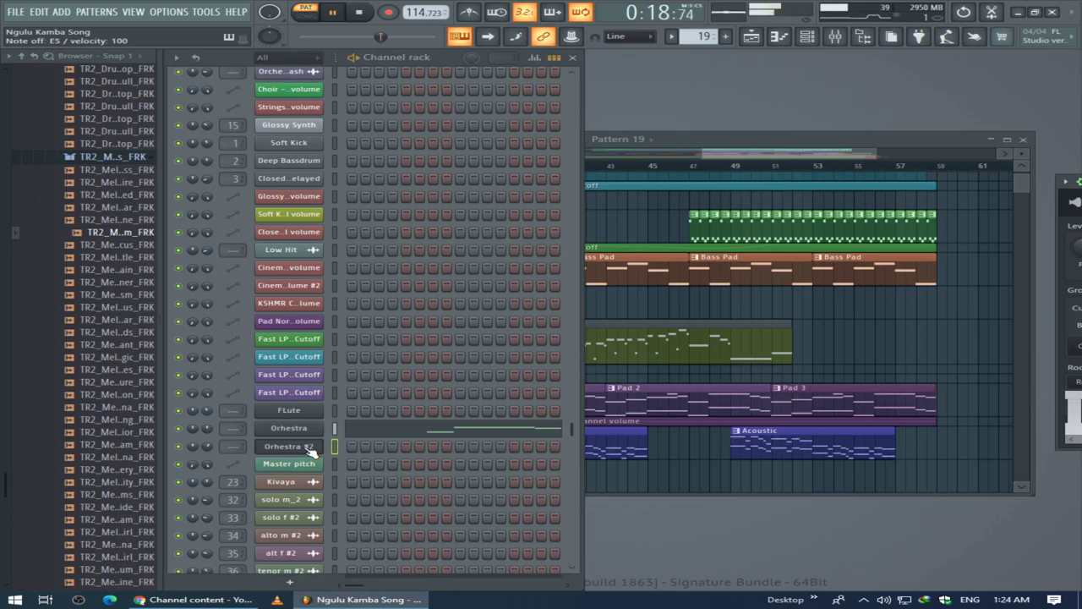
Step: Select the Acoustic pattern in the playlist and bring the channel rack forward to check it
click(802, 140)
scroll(696, 398, down, 4)
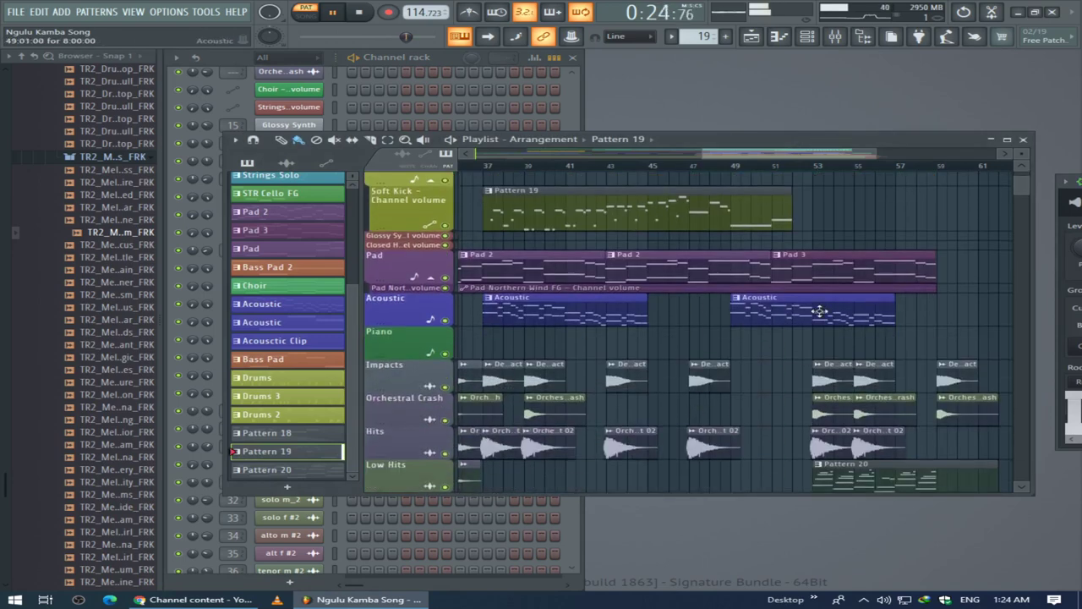
click(819, 311)
click(584, 91)
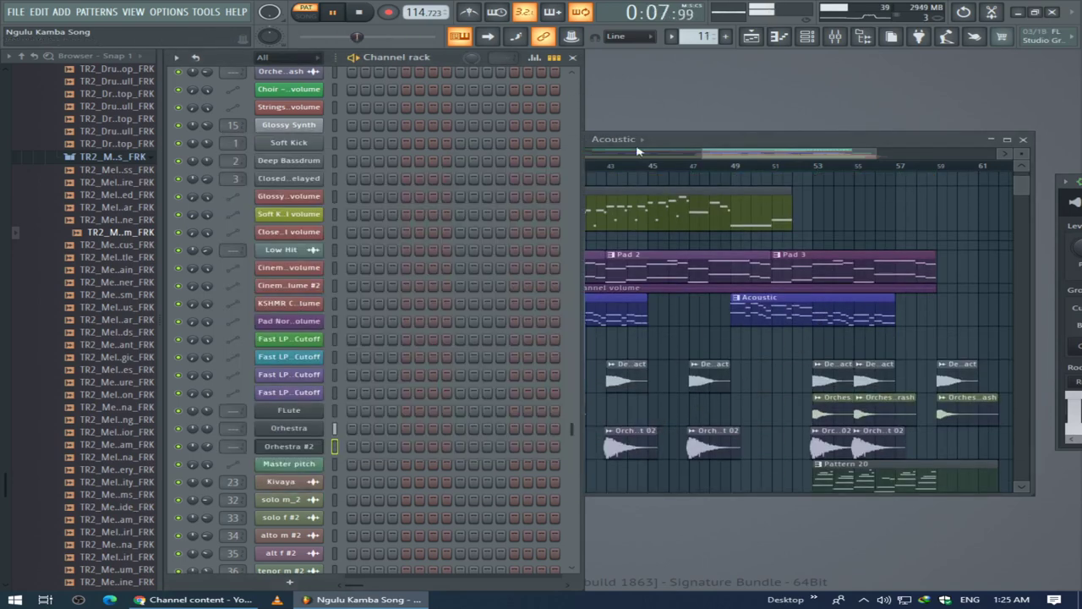
Step: Select Pattern 20 on the Low Hits track and bring the channel rack forward
scroll(937, 302, down, 4)
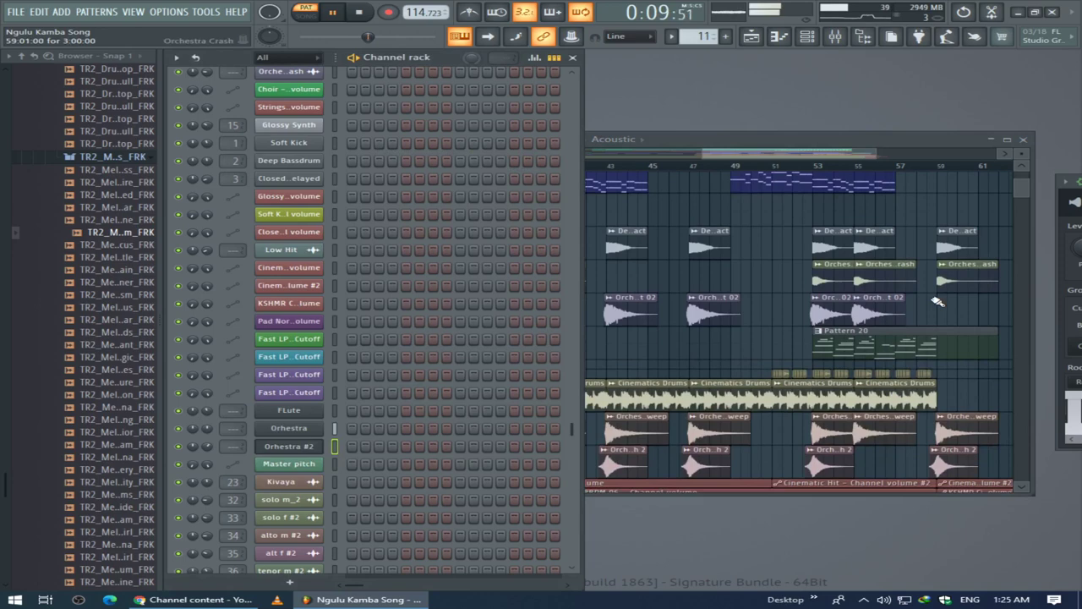
click(898, 346)
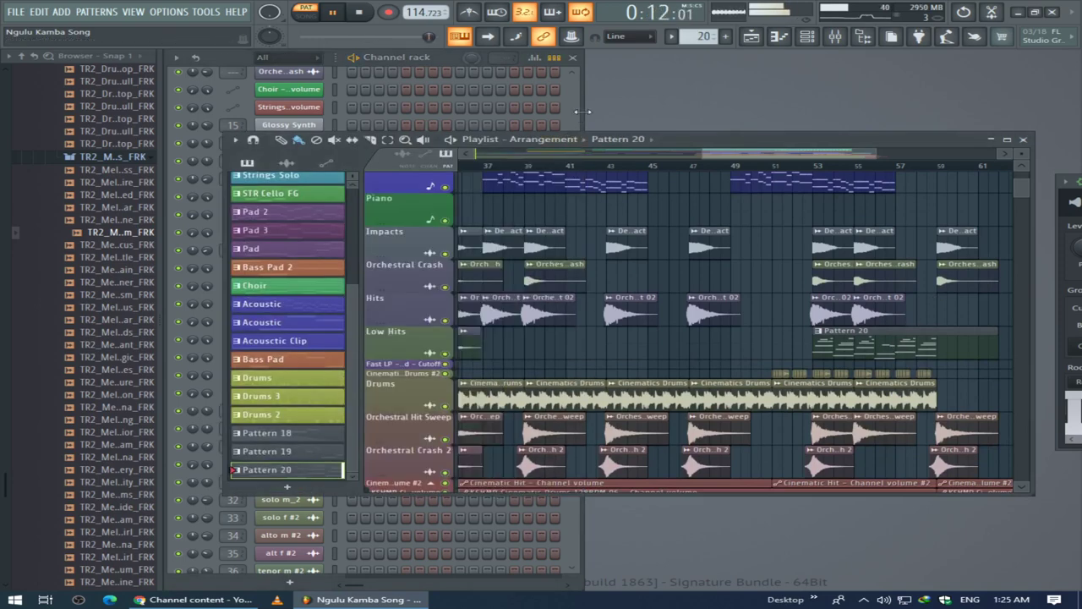
click(584, 110)
Step: Examine all the Orhestra #2 notes of Pattern 20 in the piano roll and close the playlist
click(500, 449)
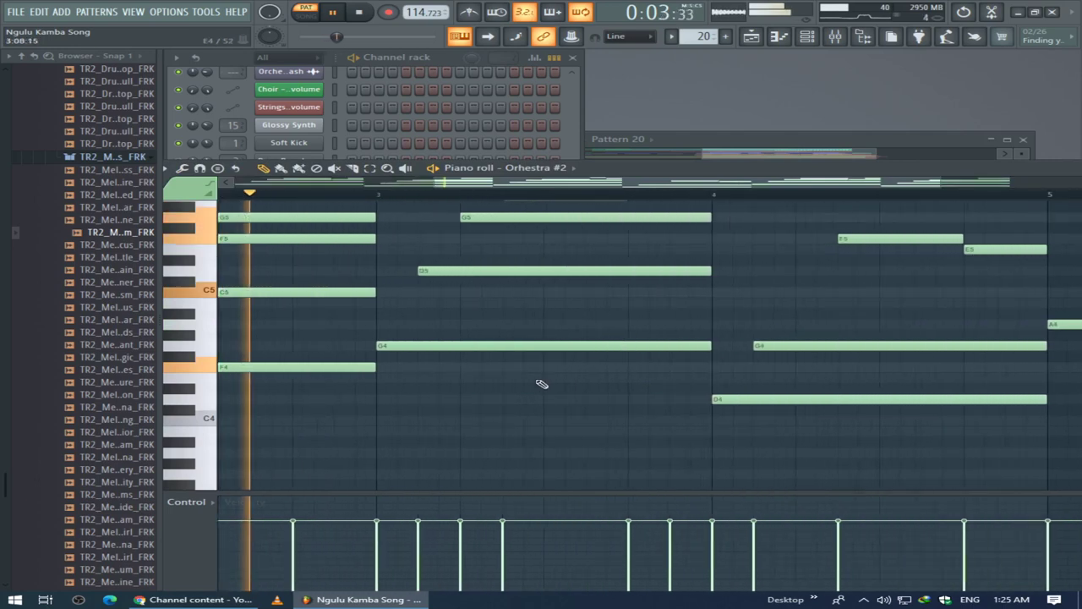
scroll(530, 388, down, 4)
scroll(561, 471, up, 2)
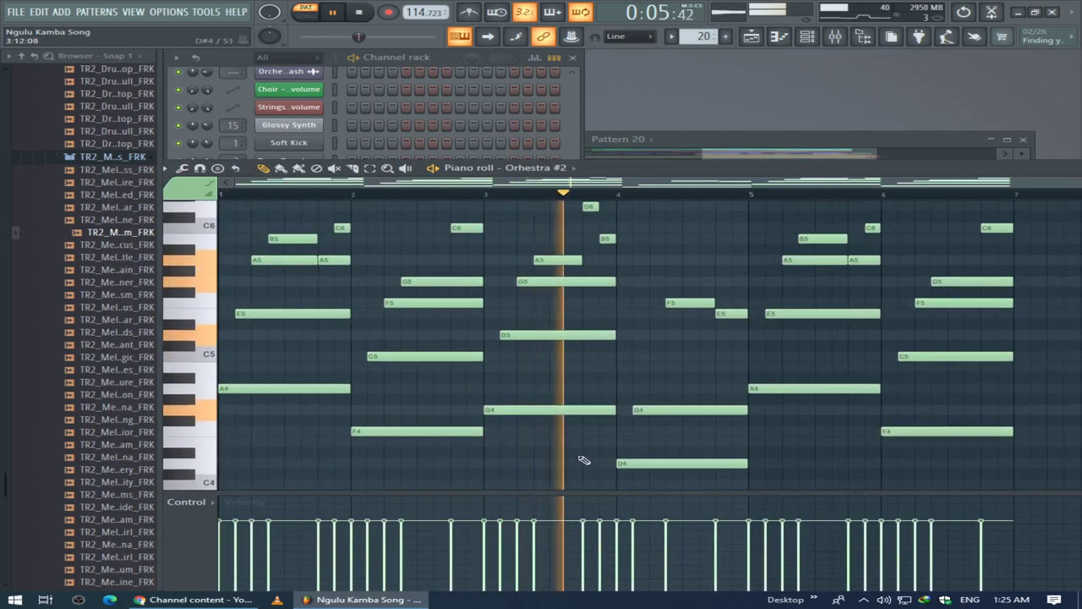
click(859, 141)
click(1022, 140)
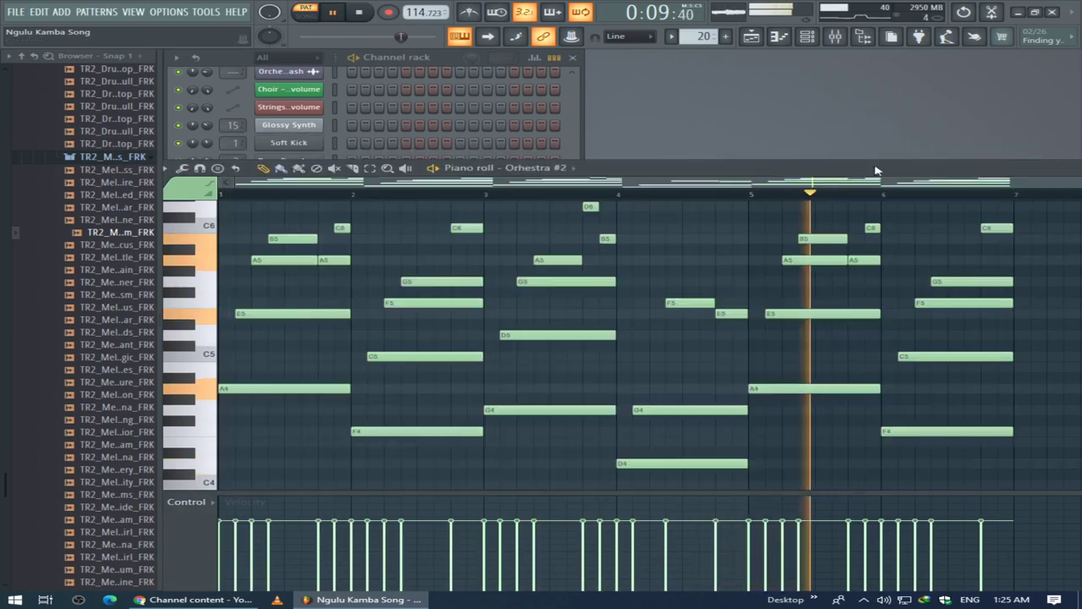
Step: Look through the Orhestra #2 instrument window and its plugin options, and close the window
click(579, 151)
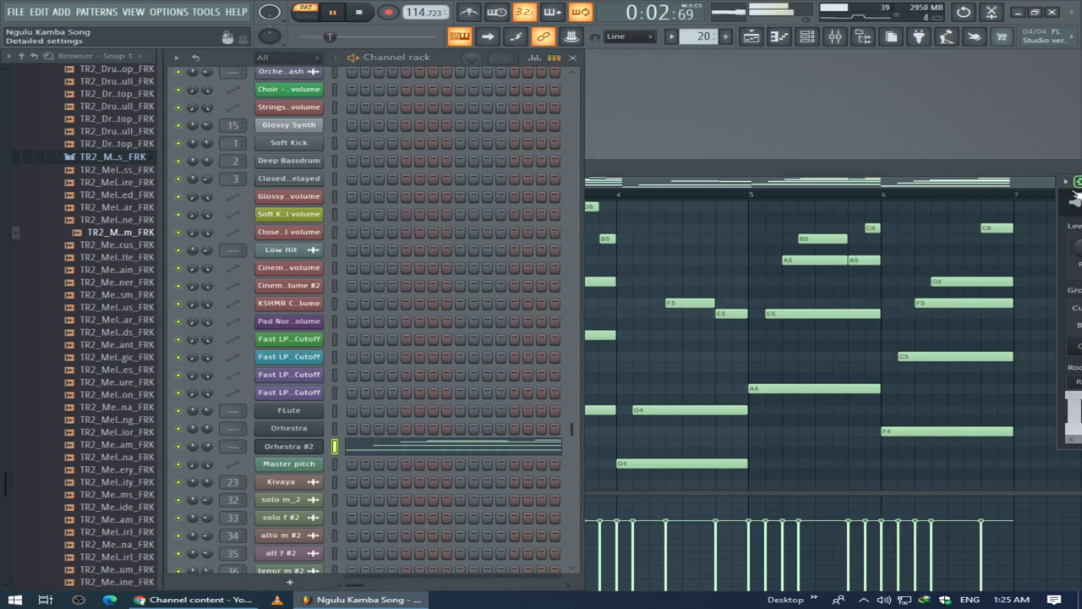
click(1077, 183)
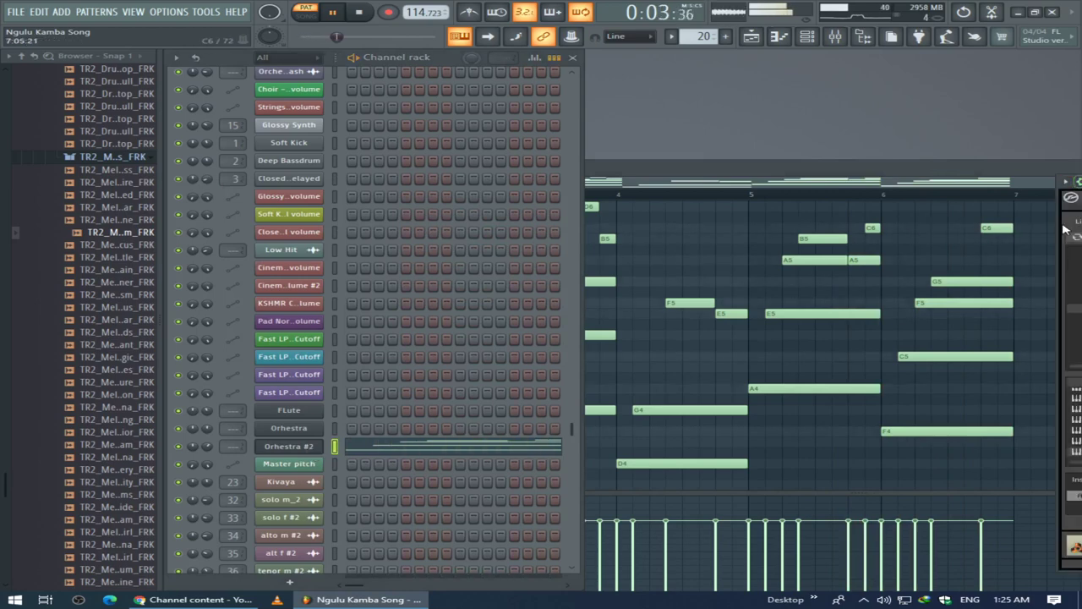
click(1077, 182)
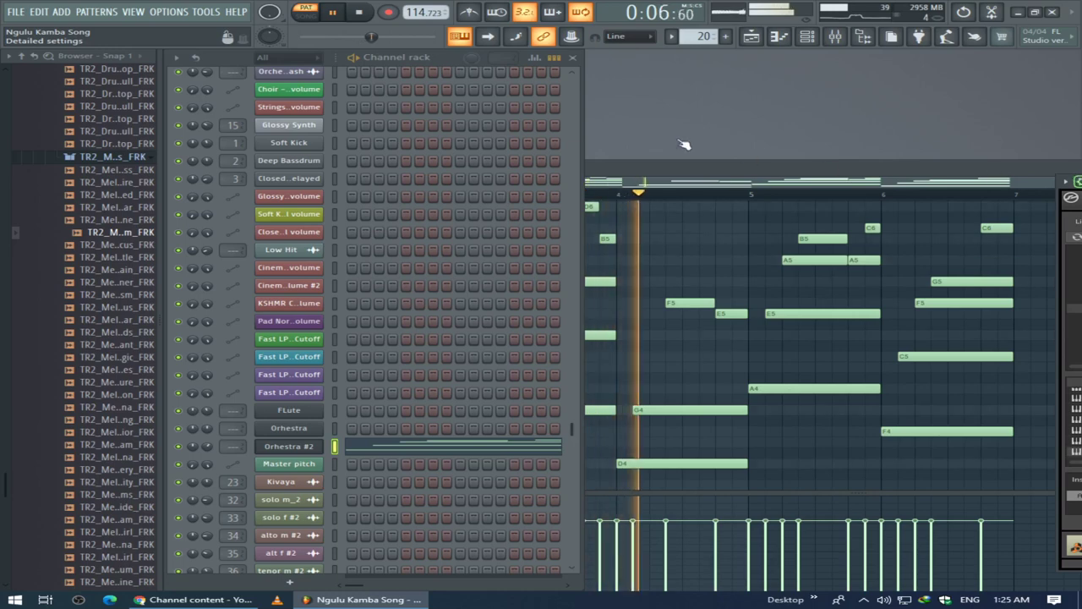
click(1077, 182)
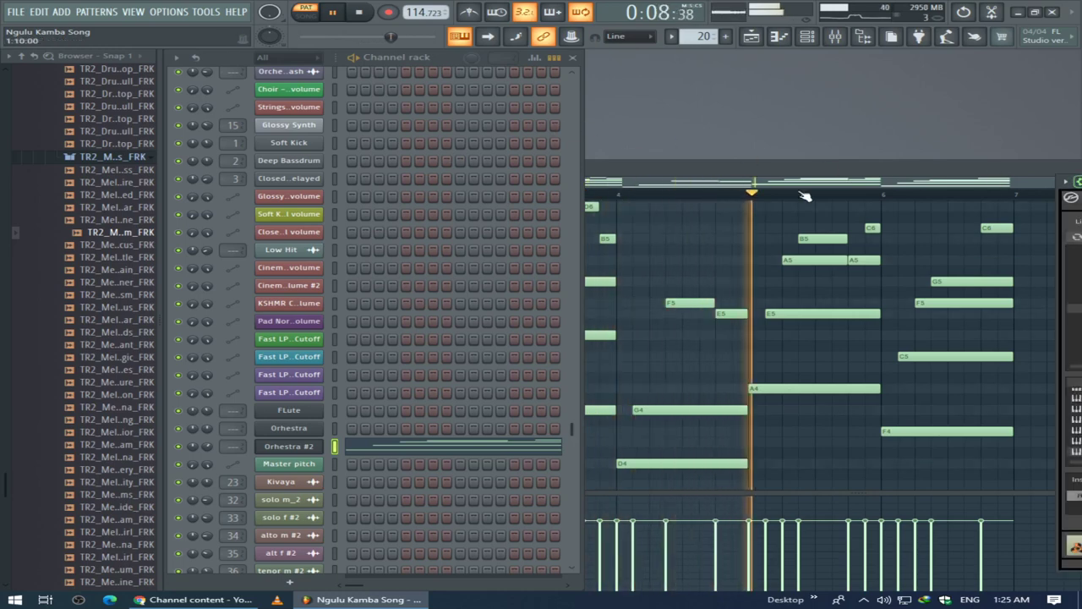
click(1066, 182)
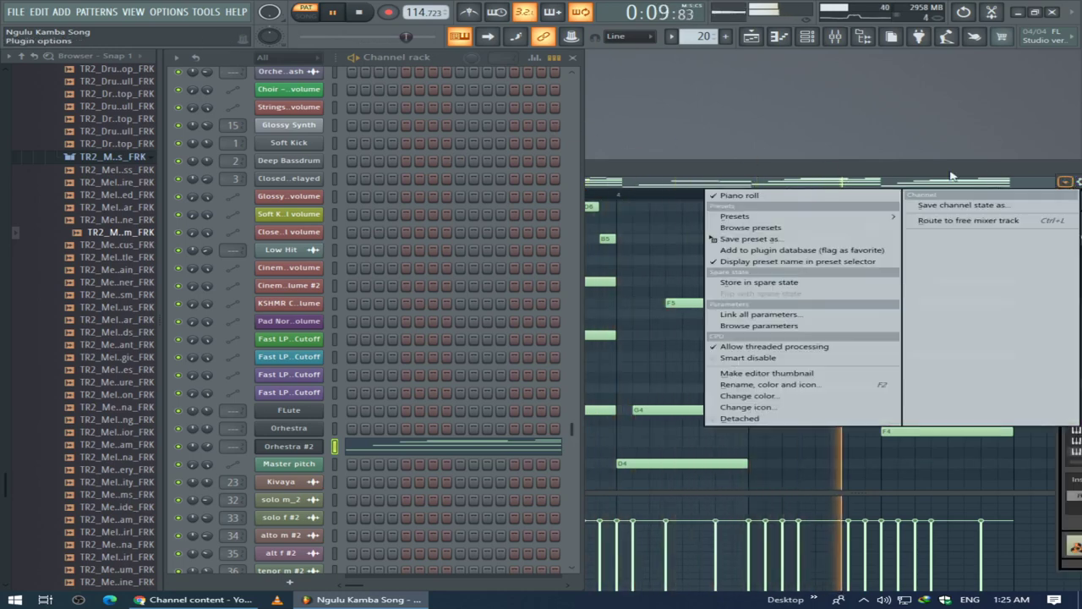
click(1049, 132)
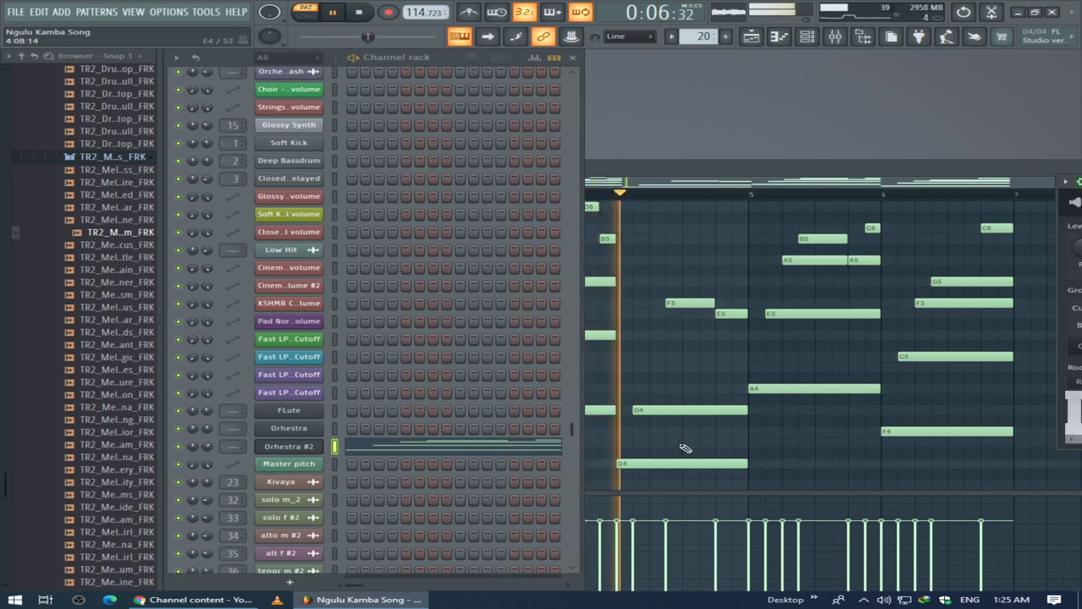
Step: Stop playback, audition several notes on the Orhestra #2 instrument and restart the pattern
key(space)
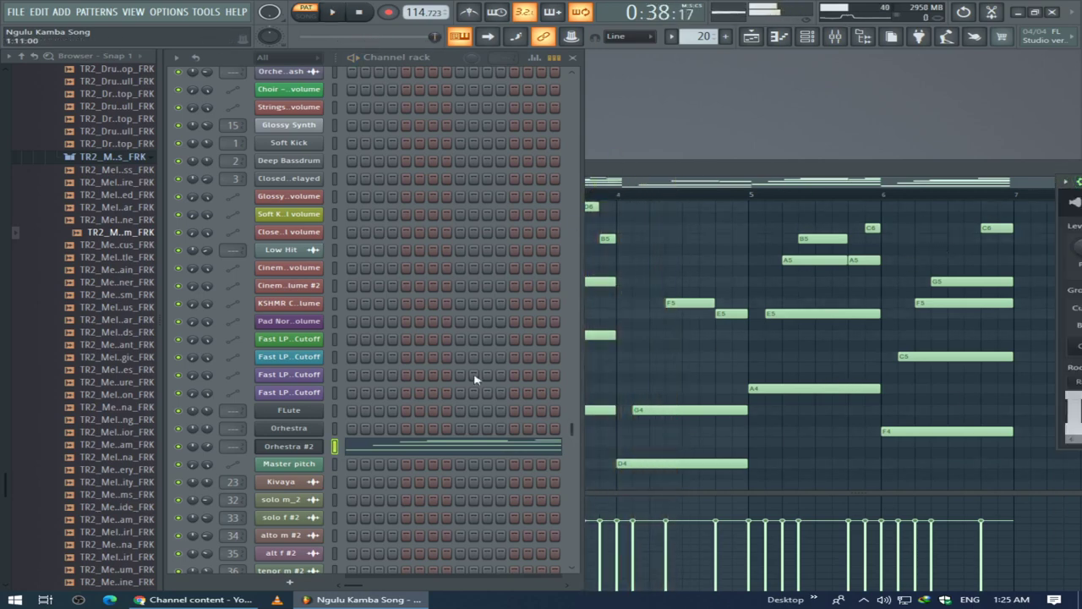
key(r)
key(z)
key(y)
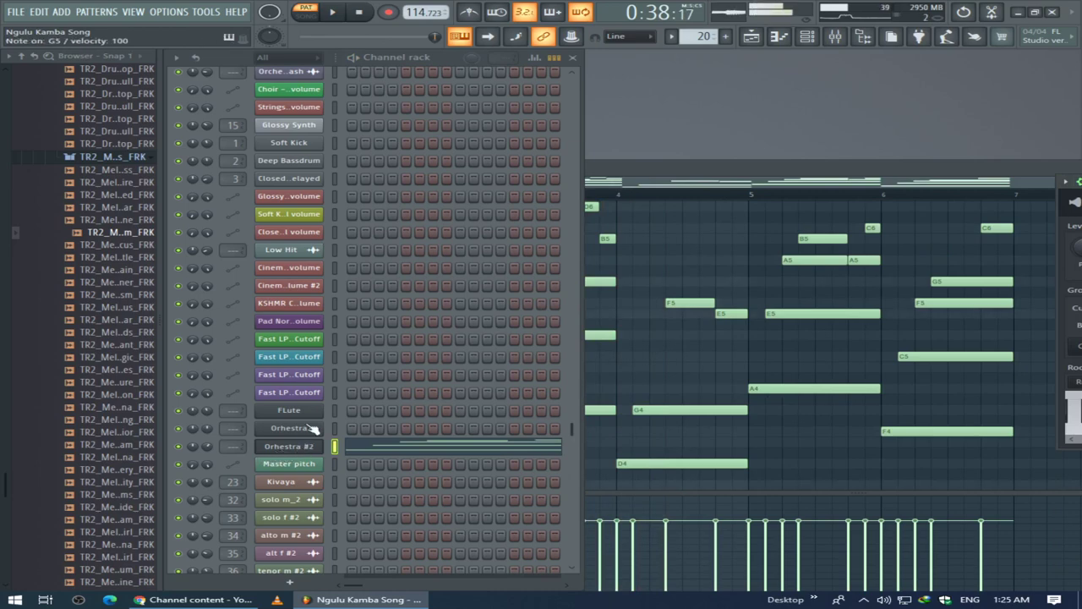
key(u)
key(y)
key(i)
key(v)
key(space)
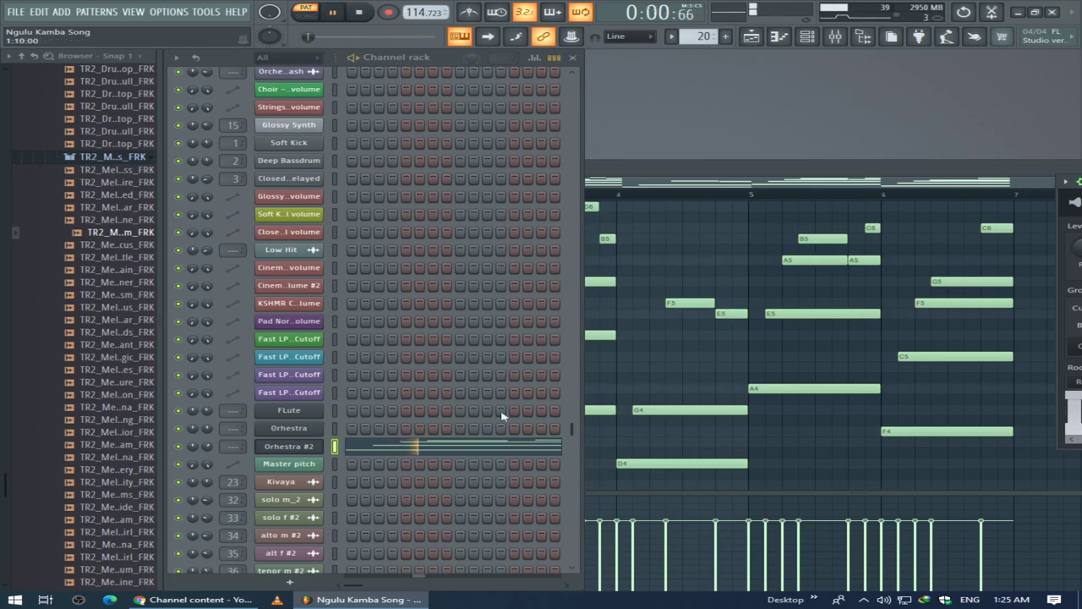
Step: Reopen the playlist, review its tracks down to Master pitch and switch playback to song mode
key(F5)
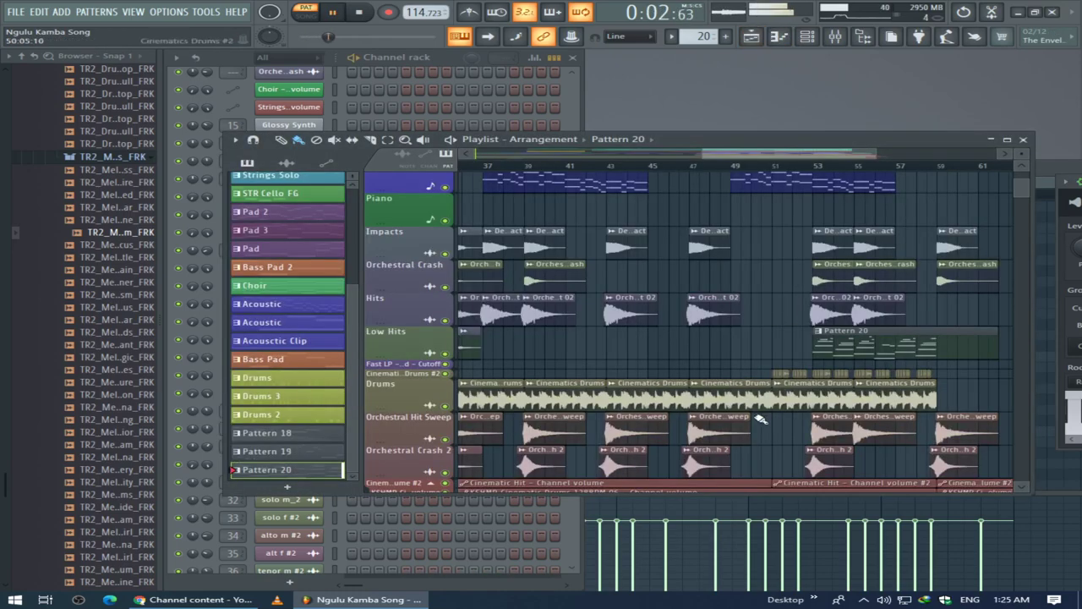
scroll(764, 379, down, 4)
scroll(765, 377, down, 3)
scroll(768, 375, up, 10)
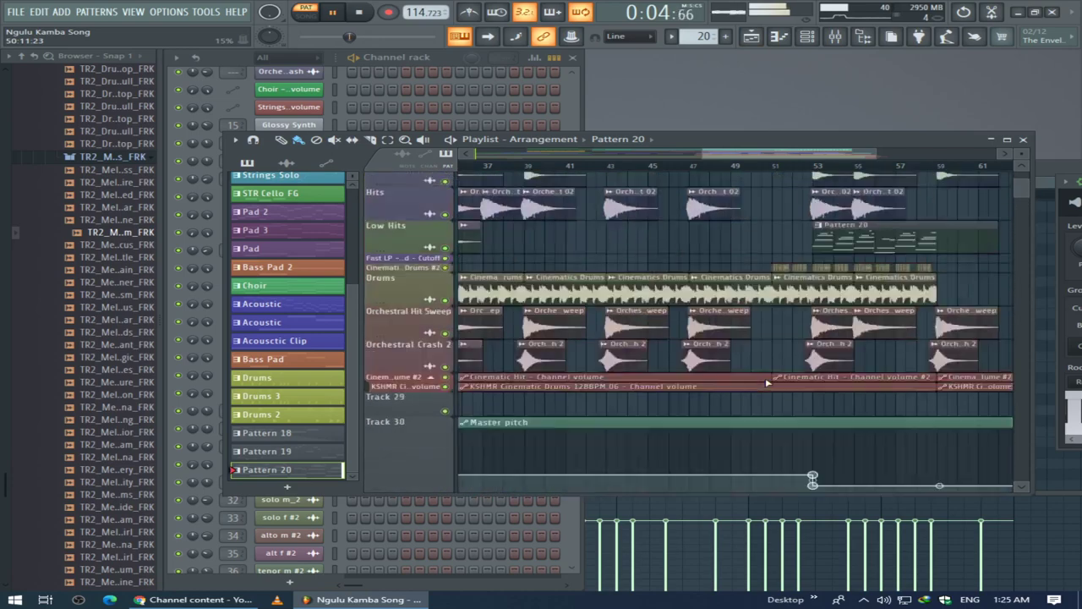
scroll(772, 372, up, 3)
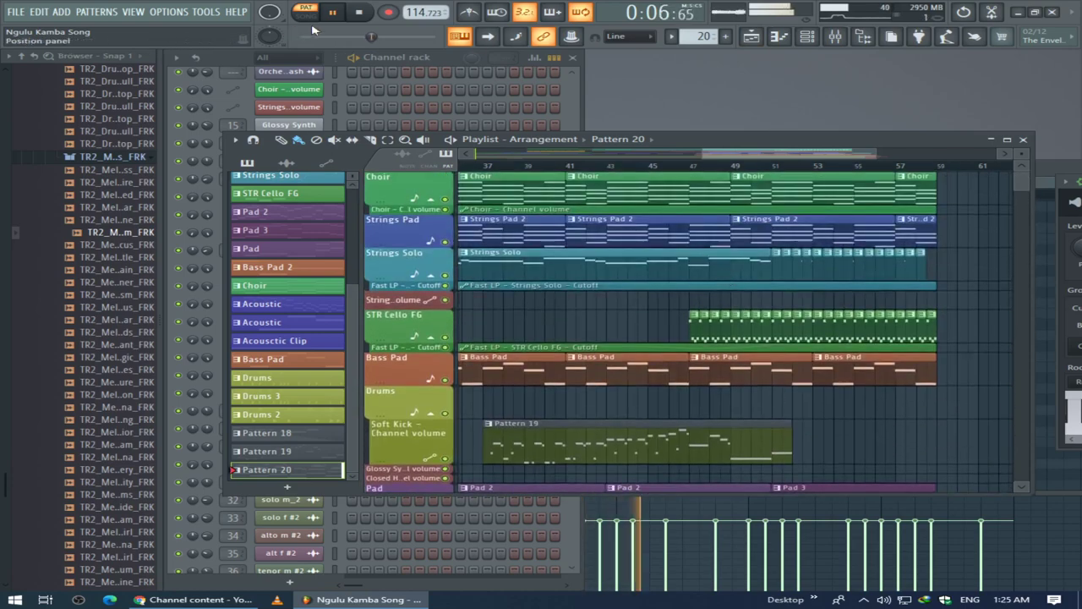
click(321, 20)
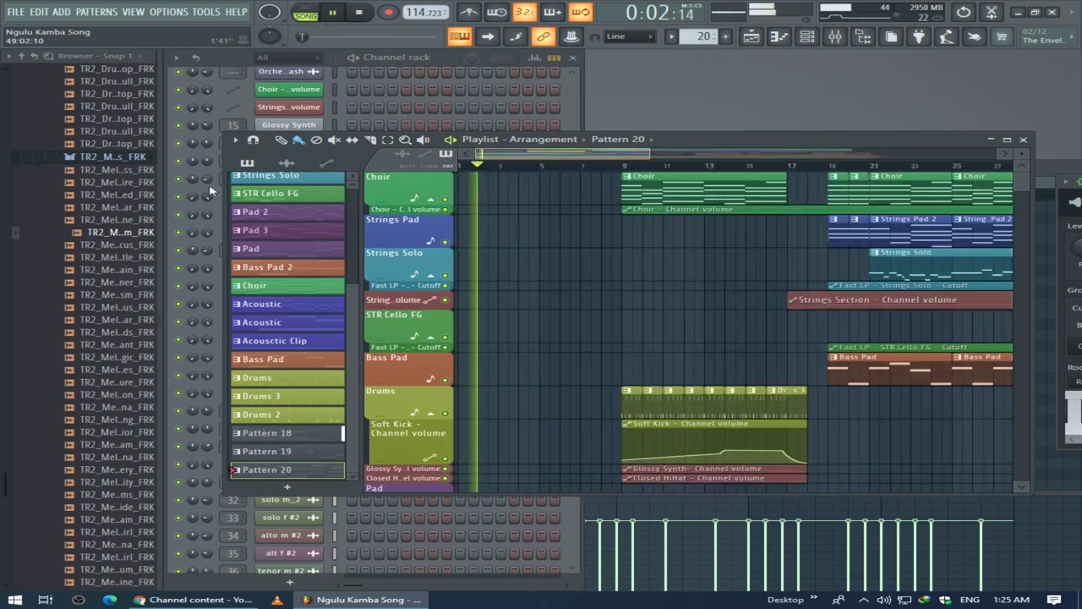
Step: Review the playlist tracks during song playback, from the impacts and hits down to the solo, alto and tenor vocals and REC takes
scroll(727, 389, down, 6)
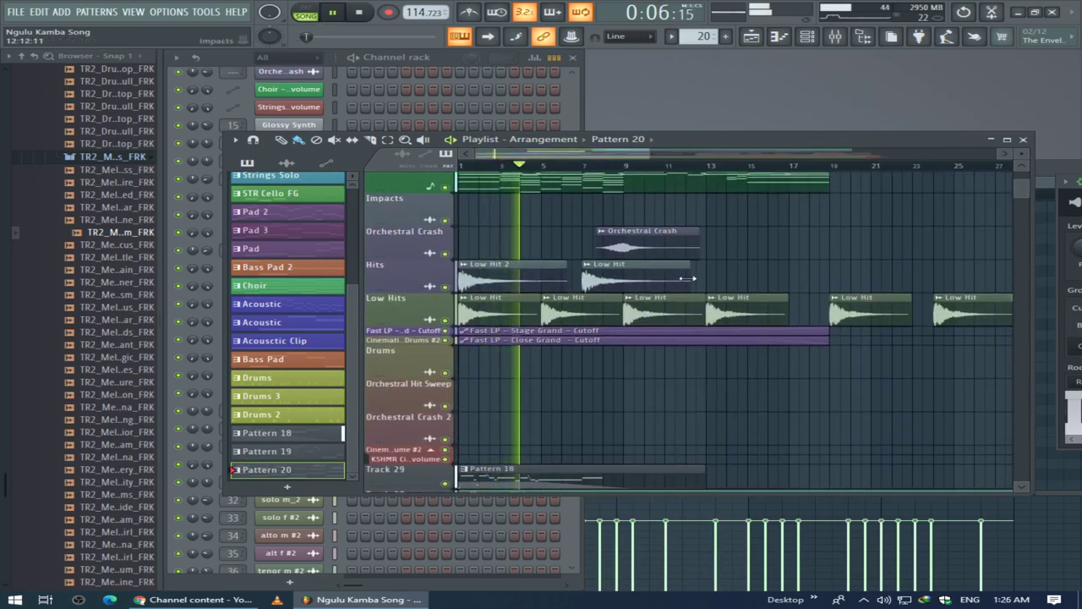
scroll(714, 450, down, 4)
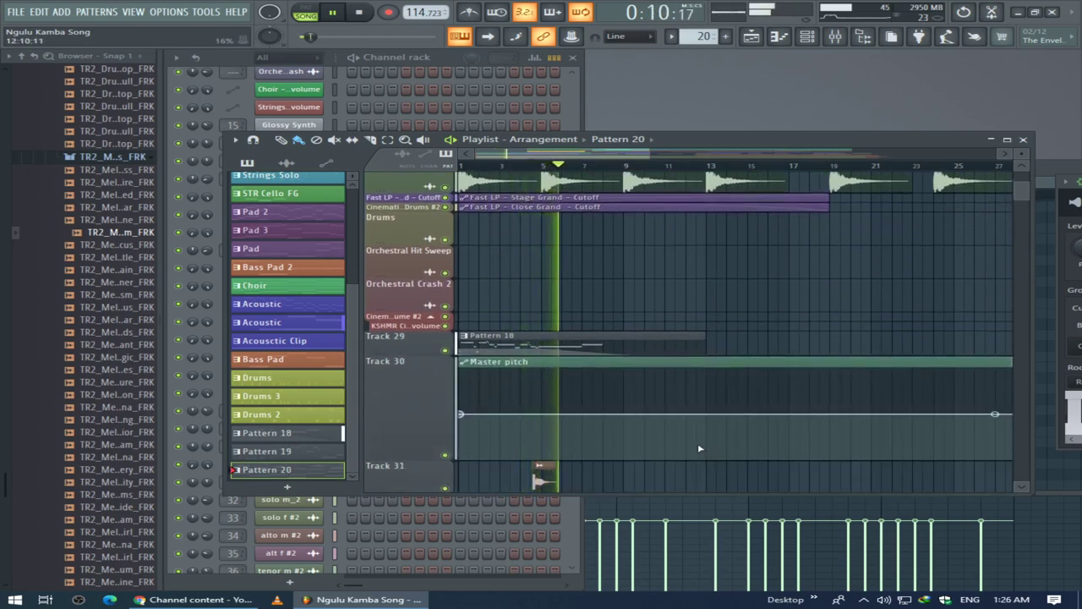
scroll(699, 444, down, 8)
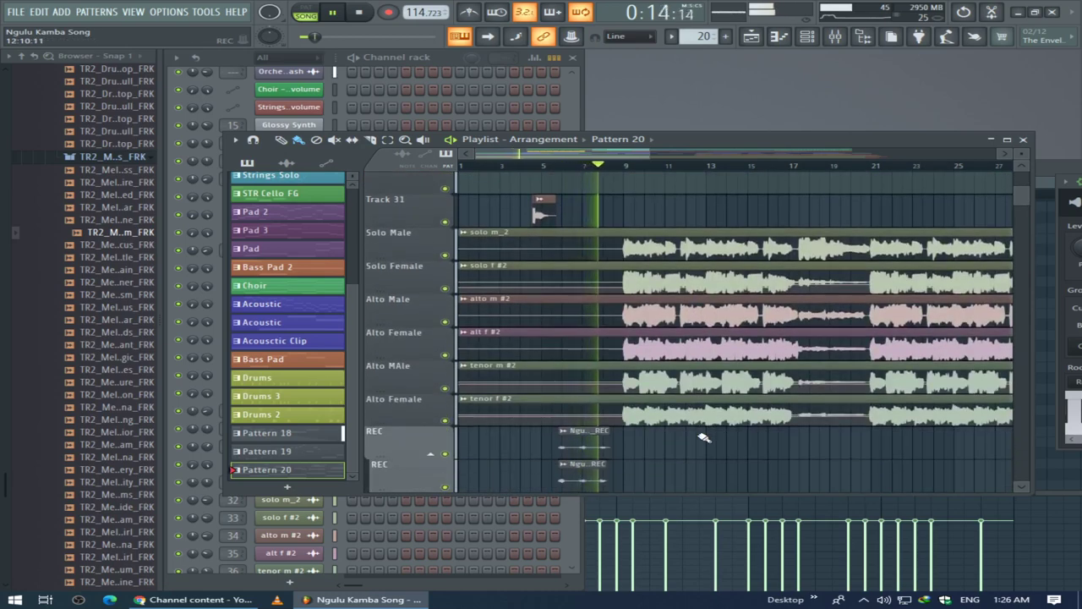
Step: Open the mixer and examine its inserts from Soft Kick onward, the Ozone 8 effect on the Master, and the Plate Reverb track's effects
click(836, 36)
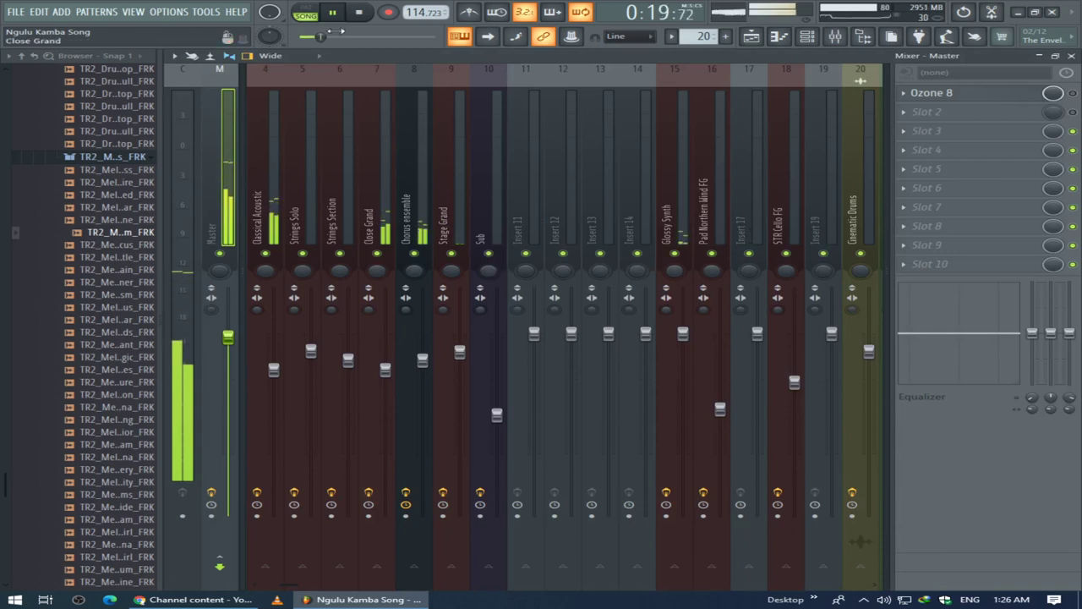
click(266, 584)
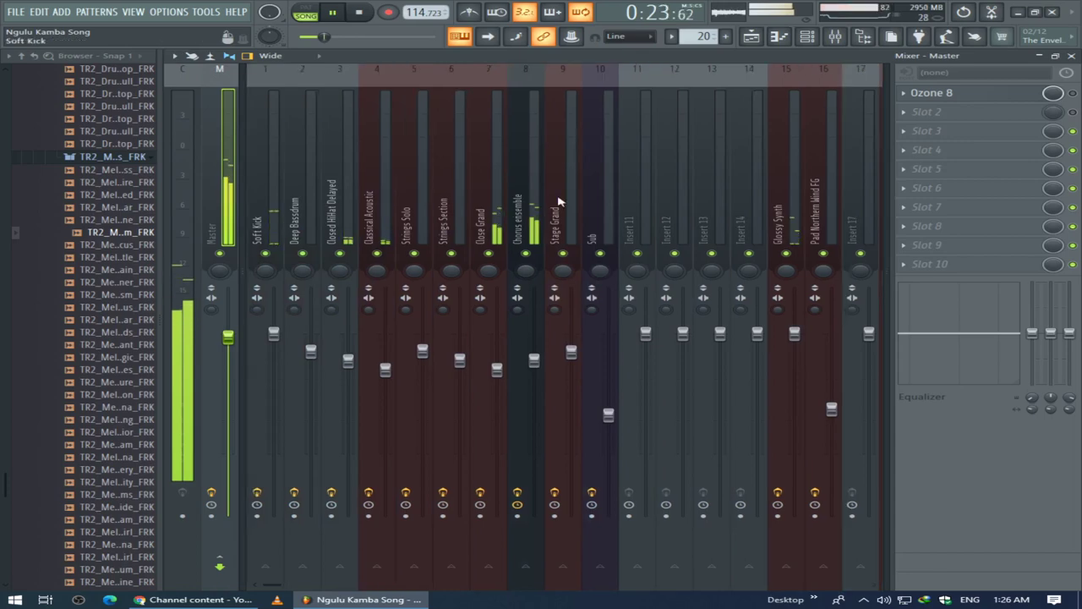
click(930, 93)
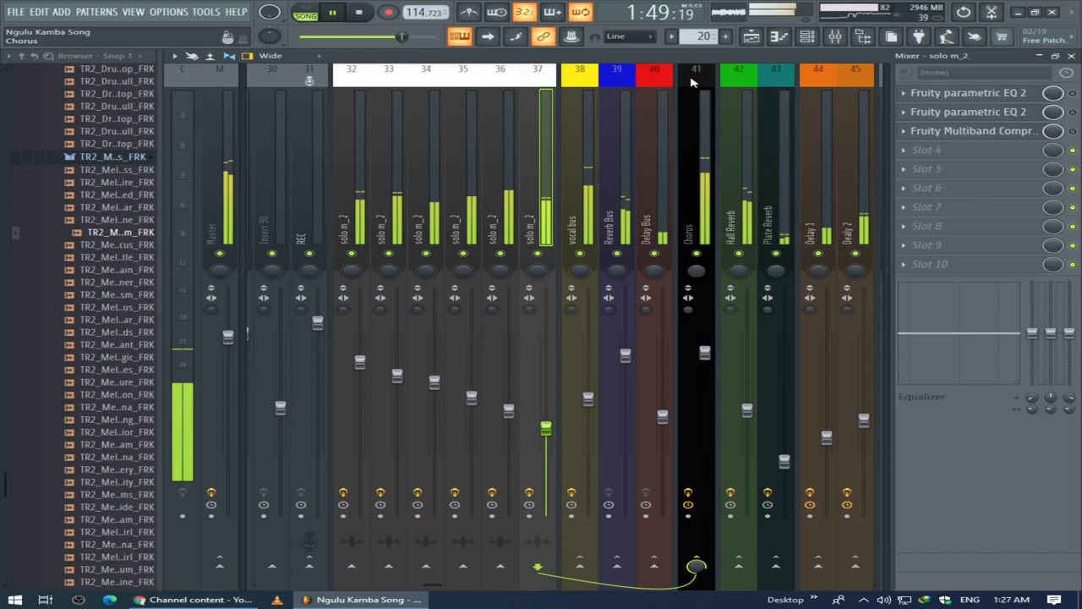
click(793, 363)
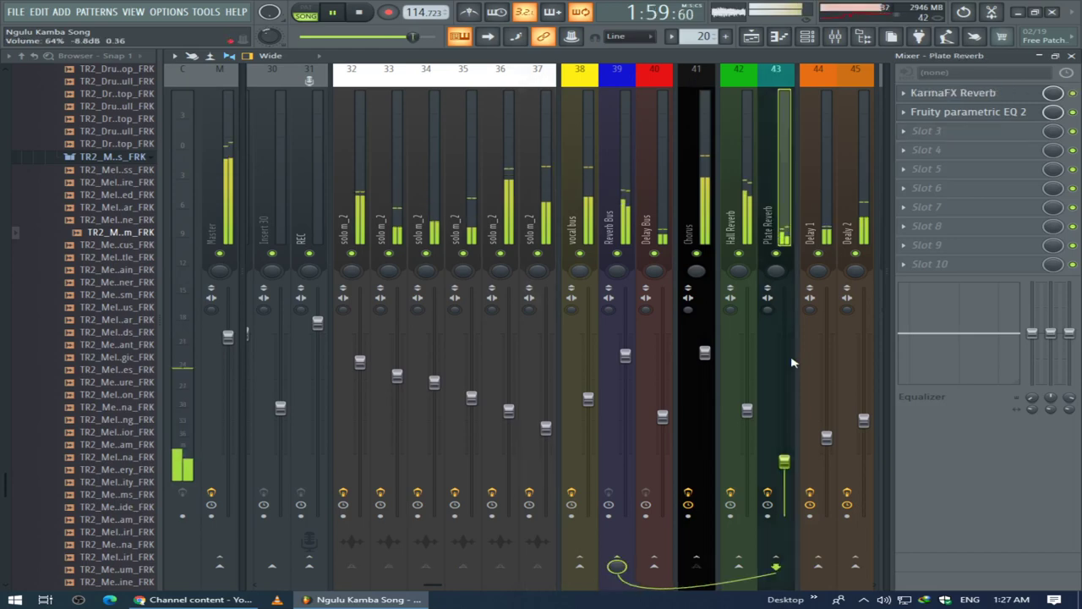